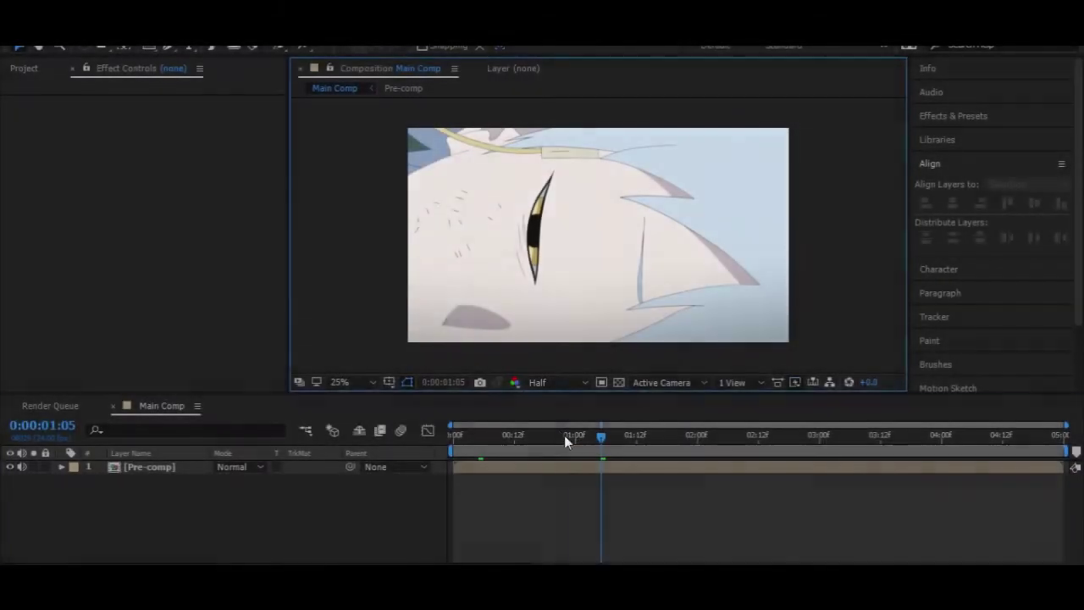
# Set the Main Comp's current time to 0:00:00:16
pyautogui.click(534, 435)
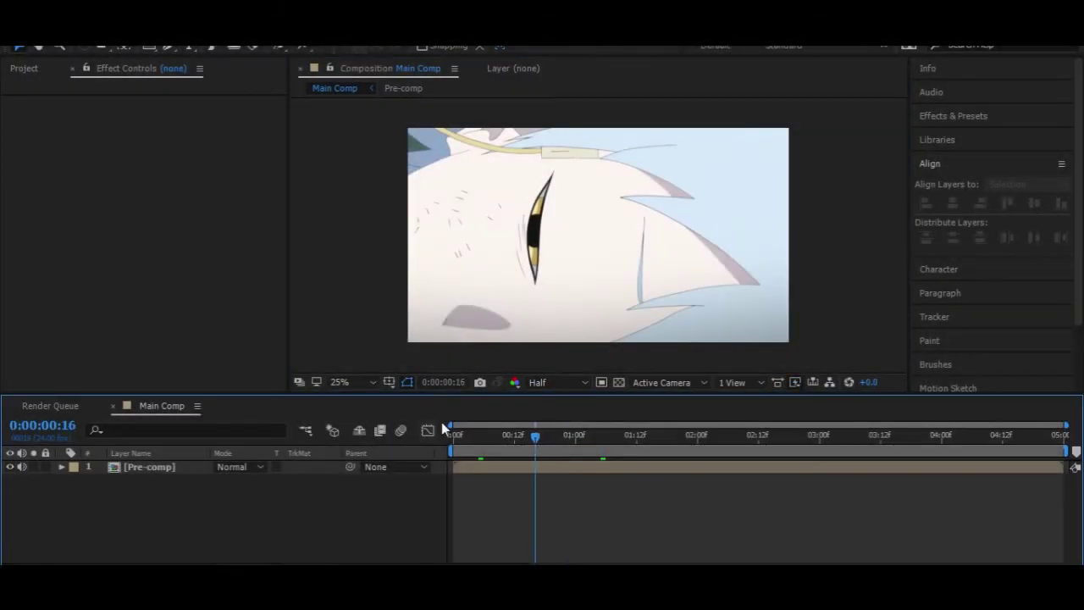
# Create a black 1920×1080 solid layer named 'opacity'
pyautogui.rightClick(154, 479)
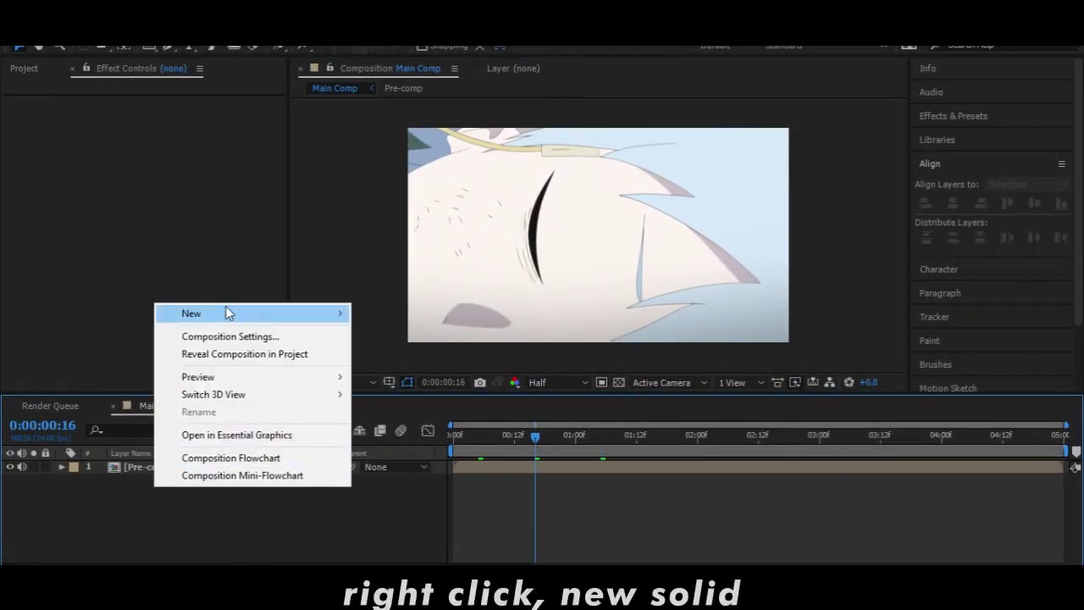
pyautogui.moveTo(225, 313)
pyautogui.click(388, 354)
pyautogui.write('opacity')
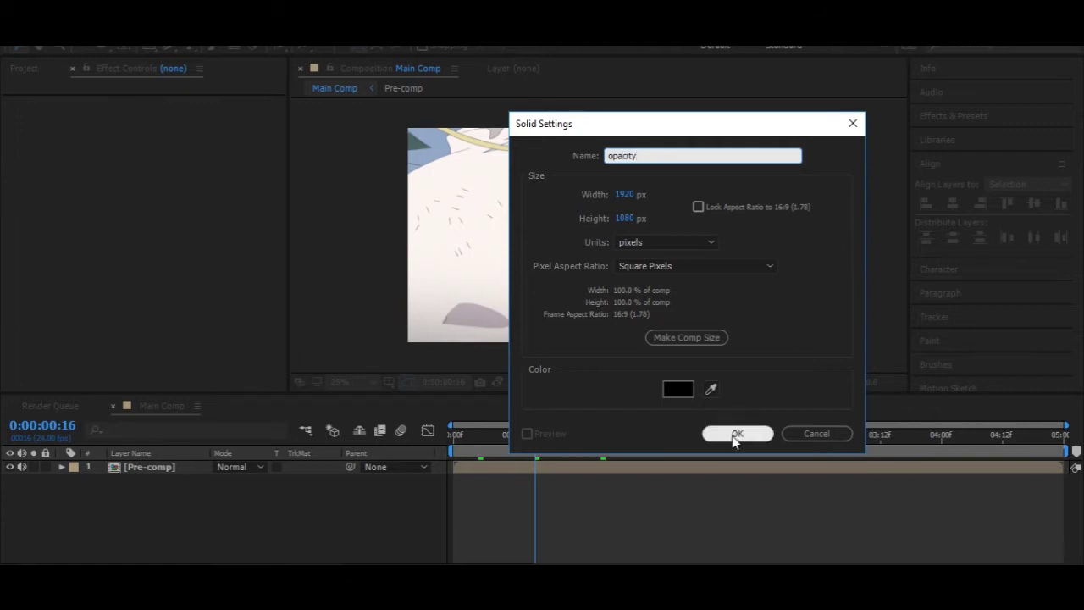
pyautogui.click(736, 434)
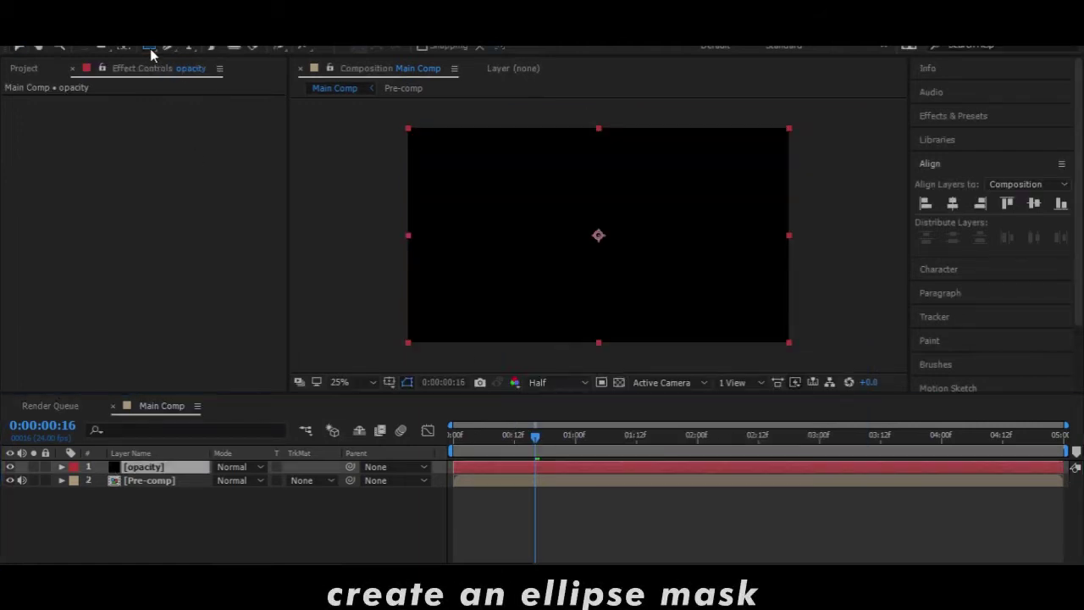
# Draw an ellipse mask across the opacity solid and set it to Inverted
pyautogui.moveTo(150, 48); pyautogui.dragTo(199, 76)
pyautogui.moveTo(144, 49); pyautogui.dragTo(218, 74)
pyautogui.moveTo(787, 129); pyautogui.dragTo(403, 347)
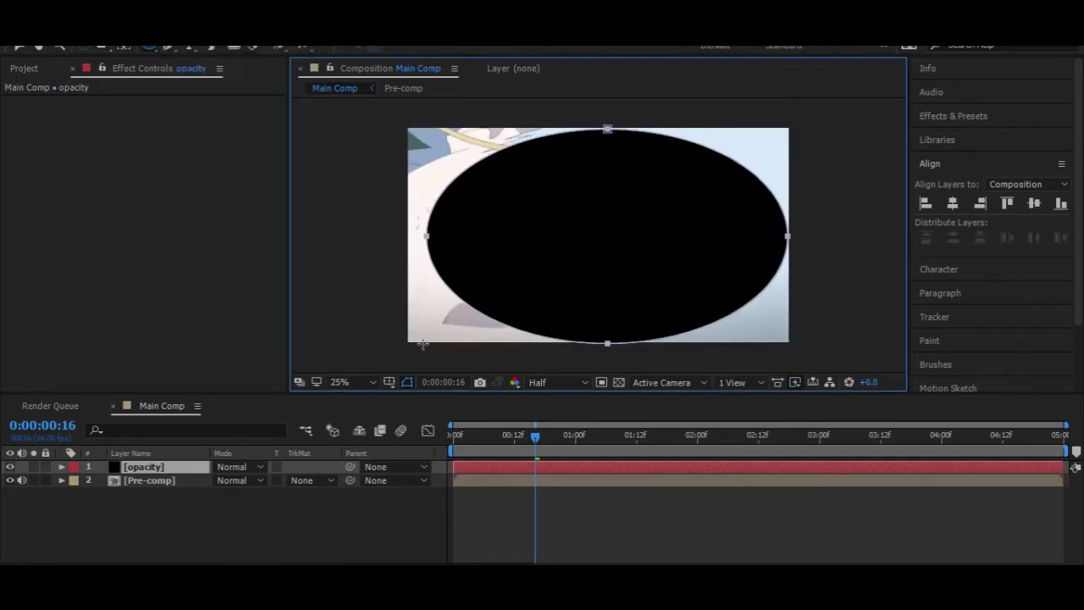
pyautogui.click(272, 494)
pyautogui.click(272, 494)
pyautogui.click(272, 493)
# Expand Mask 1's properties and open its Mask Shape bounding-box settings
pyautogui.click(88, 493)
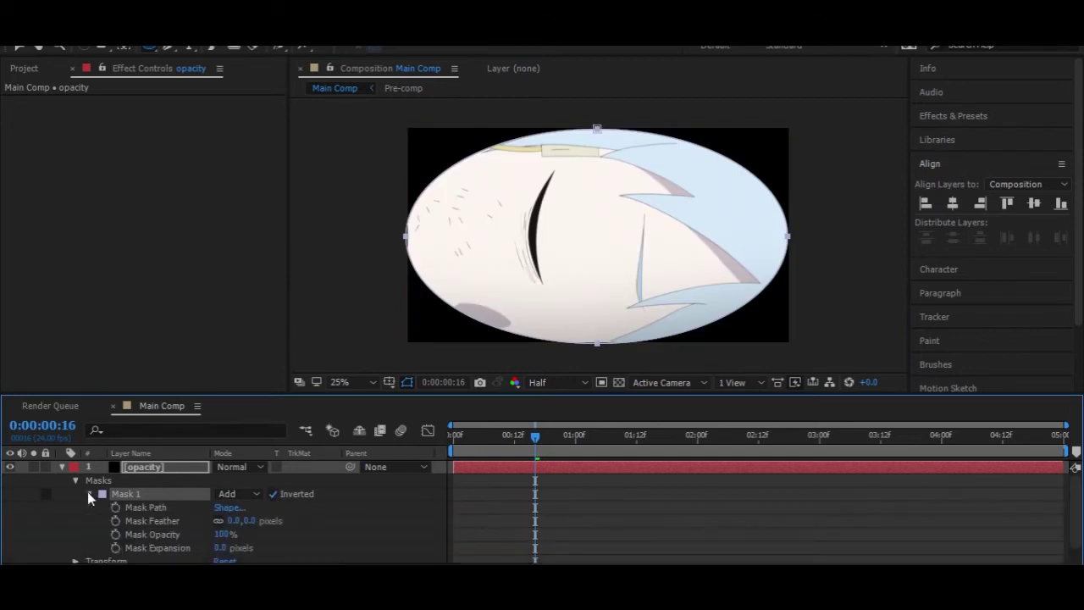
pyautogui.scroll(-1, 139, 509)
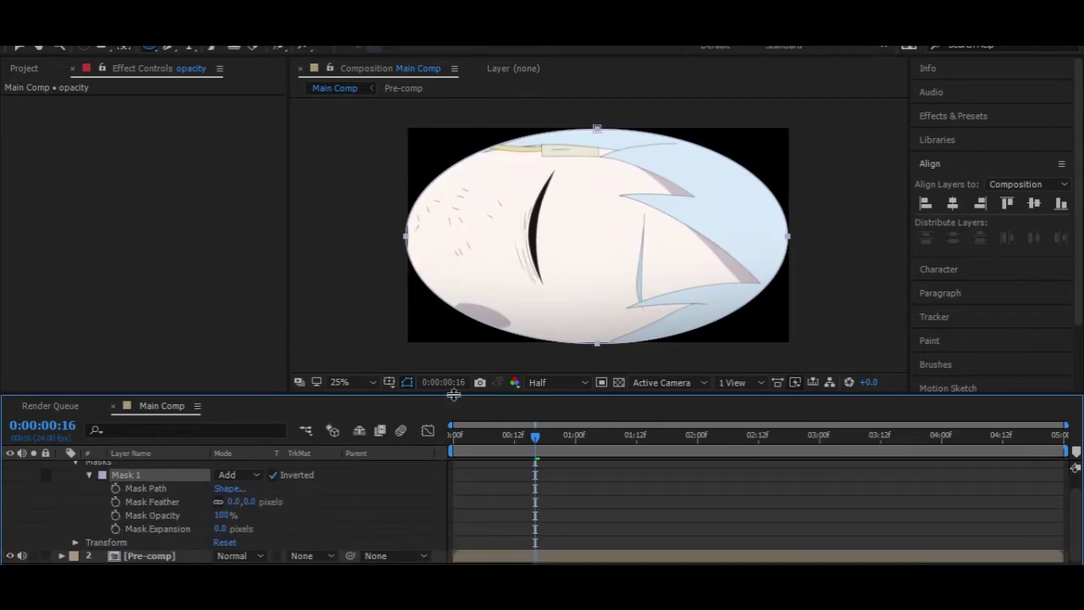
pyautogui.moveTo(457, 396); pyautogui.dragTo(457, 310)
pyautogui.click(229, 421)
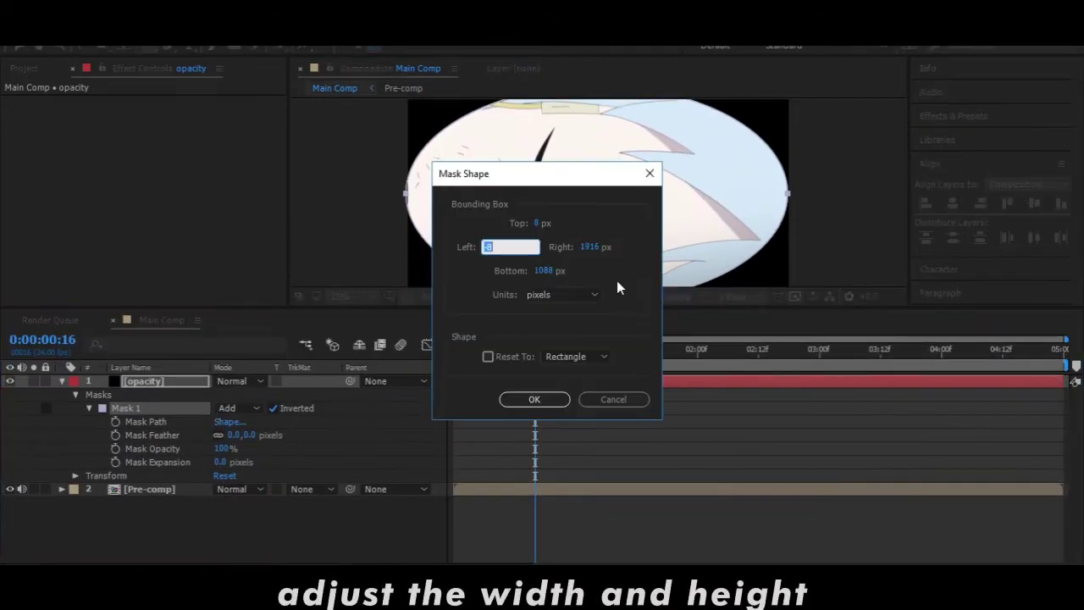
# Set the mask bounds to Left 0, Top -100, Right 1920, Bottom 1180
pyautogui.hotkey('shift', 'Tab')
pyautogui.write('0')
pyautogui.click(592, 246)
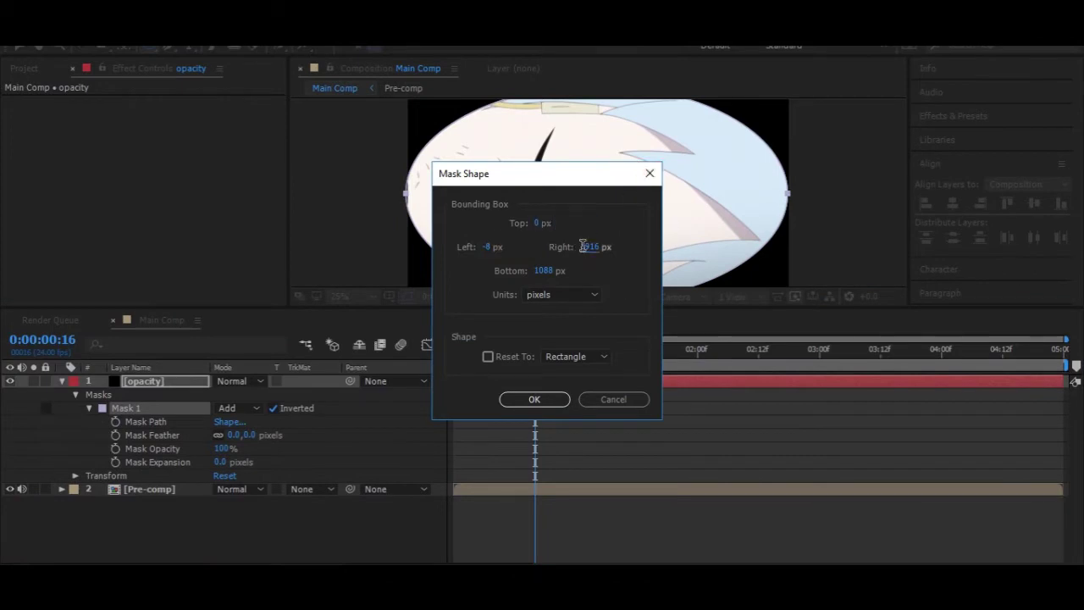
pyautogui.write('19')
pyautogui.click(491, 246)
pyautogui.write('0')
pyautogui.click(546, 269)
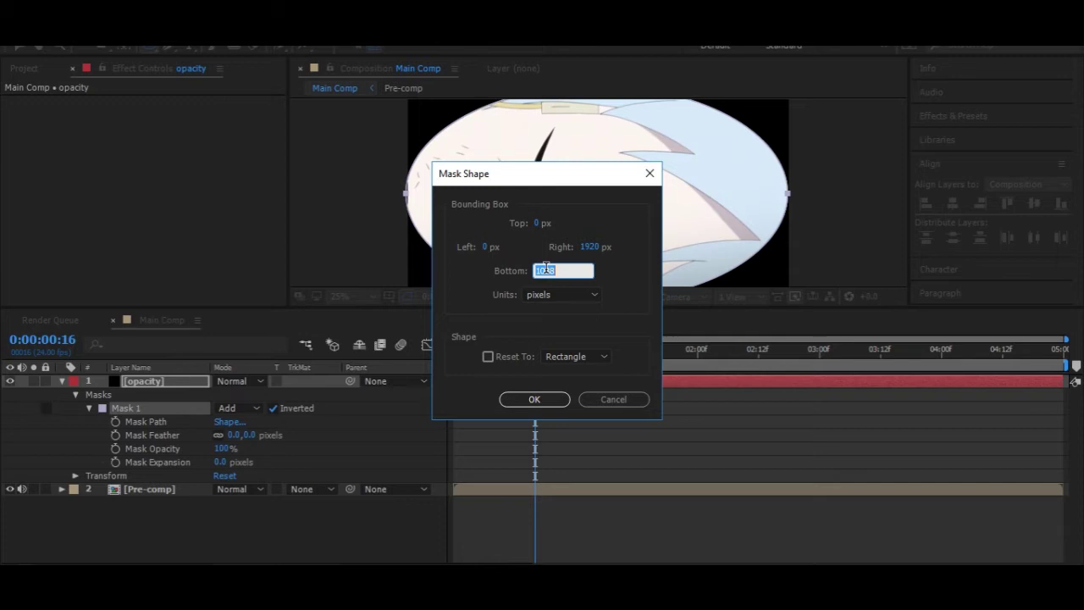
pyautogui.click(537, 222)
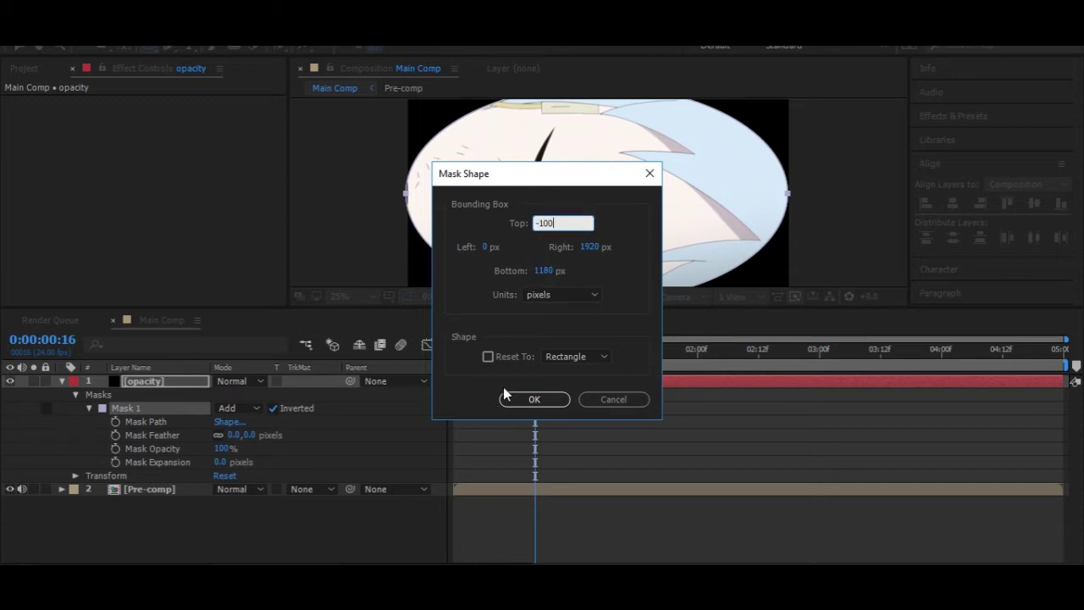
pyautogui.click(532, 400)
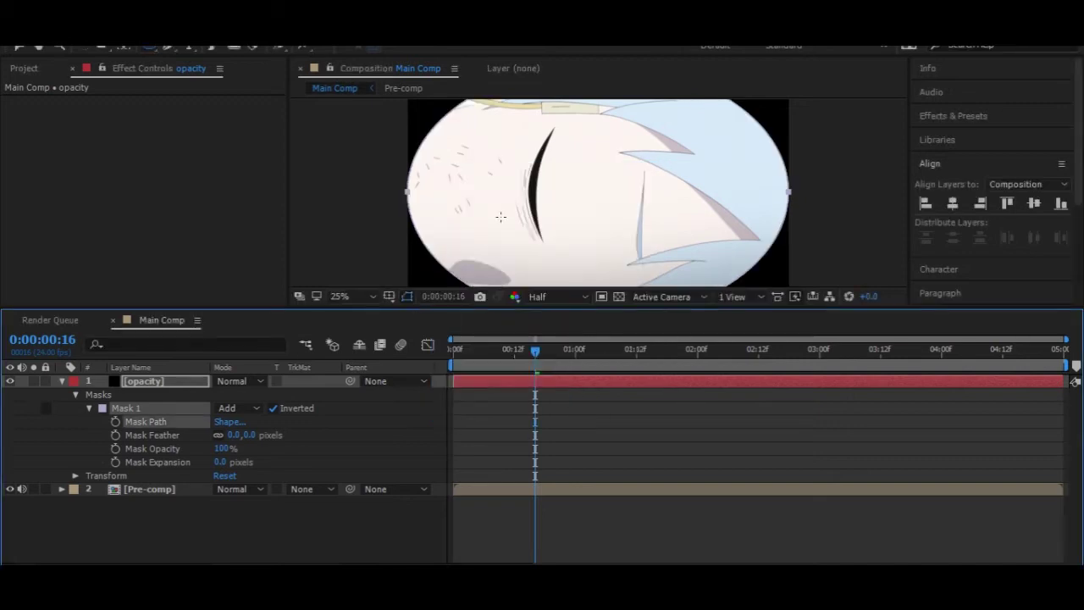
# Give the mask a 400 px Mask Feather and -70 Mask Expansion
pyautogui.press(',')
pyautogui.moveTo(254, 309); pyautogui.dragTo(254, 334)
pyautogui.click(232, 459)
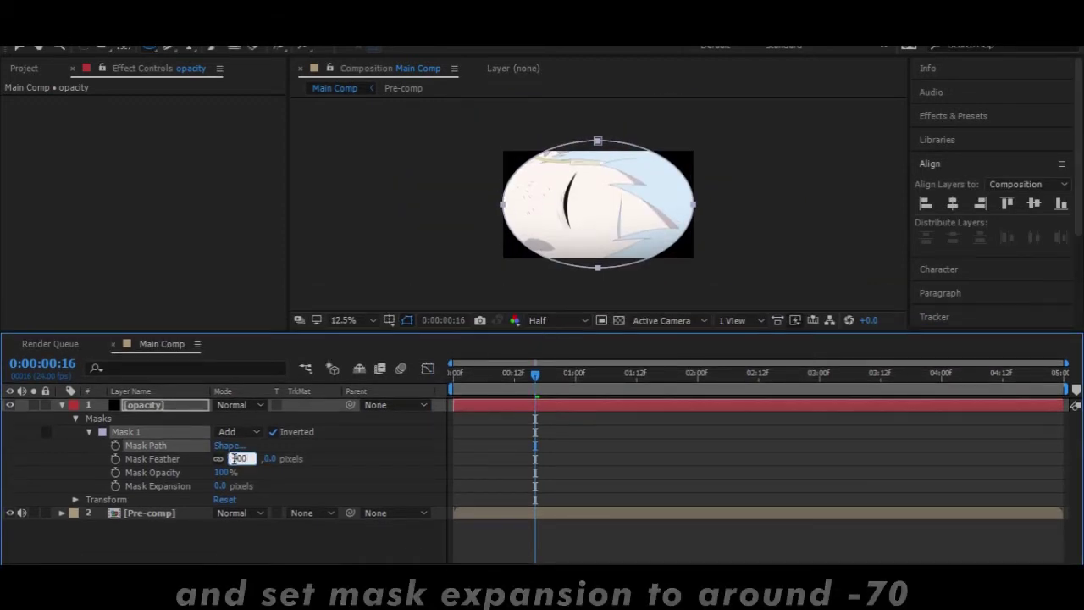
pyautogui.press('Return')
pyautogui.click(218, 485)
pyautogui.write('0')
pyautogui.press('Return')
pyautogui.press('.')
# Compare the vignette off and on, then fit the composition in the viewer
pyautogui.click(17, 47)
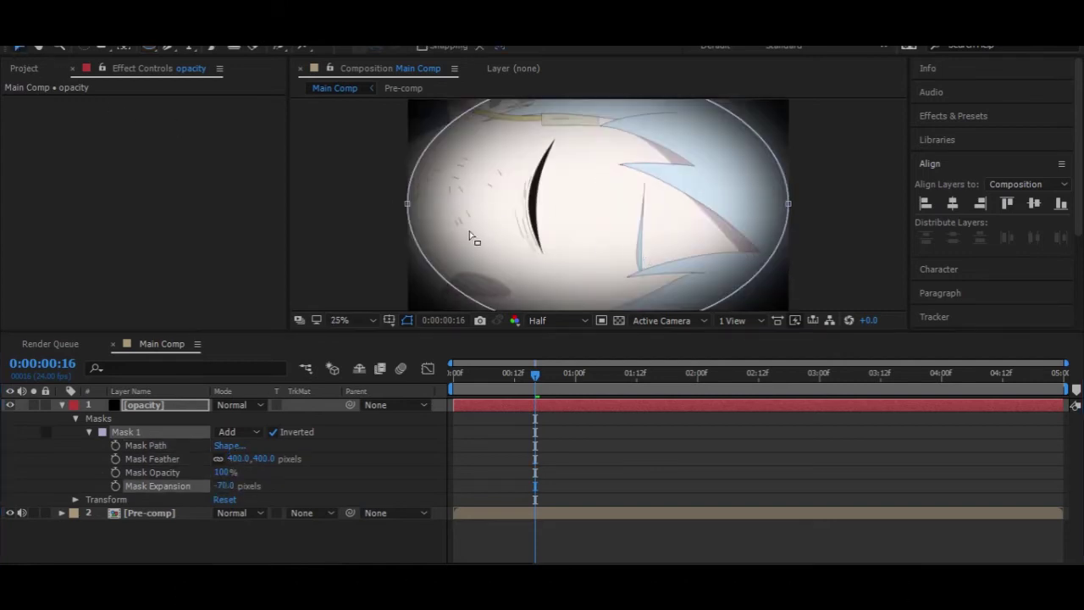
pyautogui.click(61, 405)
pyautogui.click(10, 404)
pyautogui.click(10, 405)
pyautogui.click(352, 325)
pyautogui.click(382, 51)
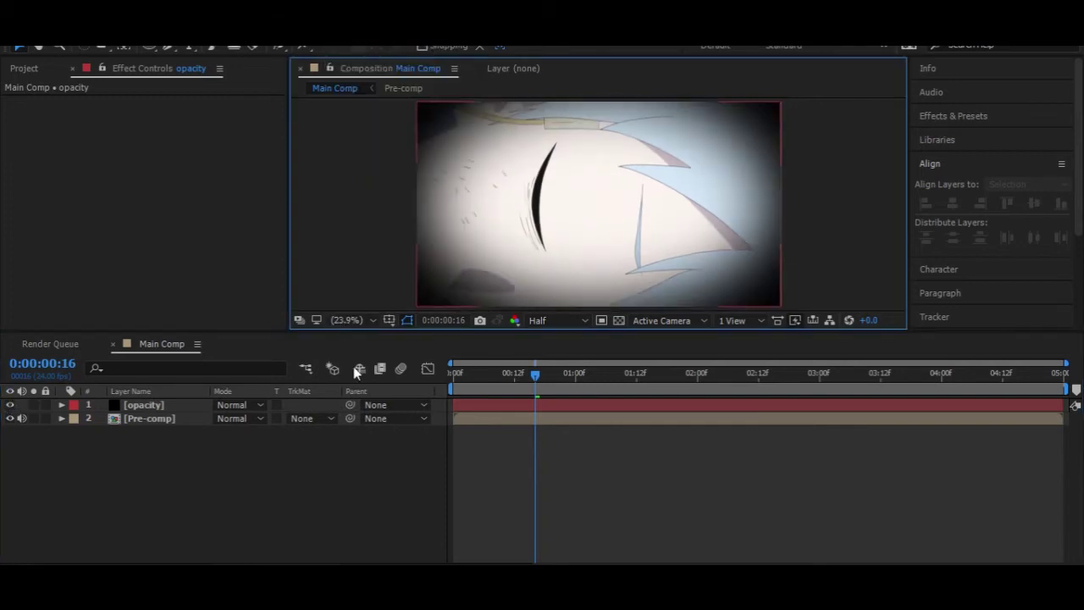
# Add an adjustment layer named 'unsharpen mask'
pyautogui.rightClick(154, 442)
pyautogui.moveTo(190, 271)
pyautogui.click(406, 397)
pyautogui.rightClick(144, 410)
pyautogui.click(349, 109)
pyautogui.write('unsharpen mask')
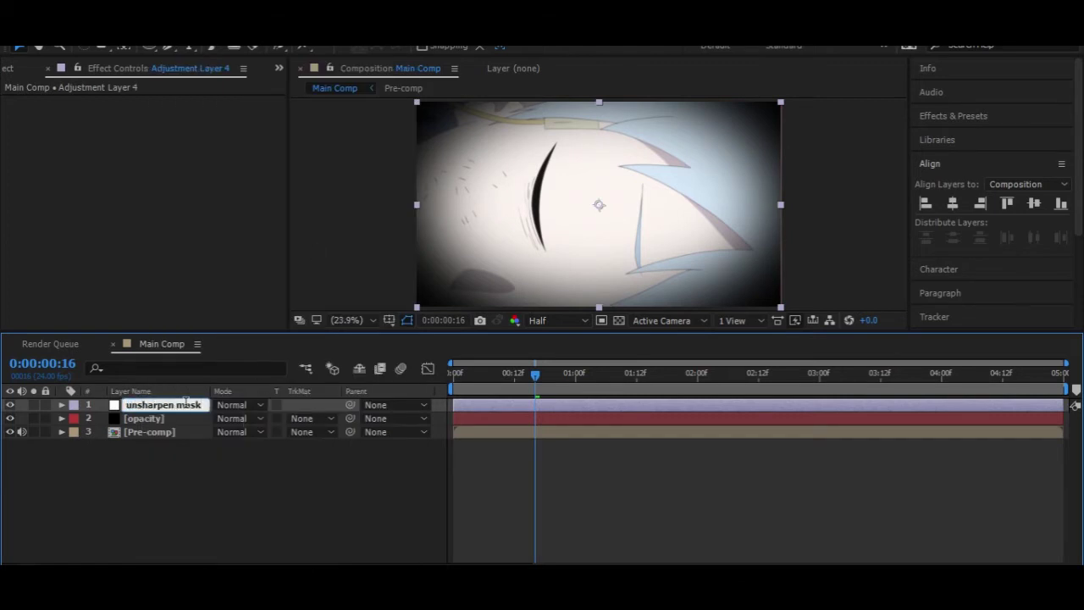
pyautogui.press('Return')
# Apply Unsharp Mask to the unsharpen mask layer with Amount 150
pyautogui.click(968, 116)
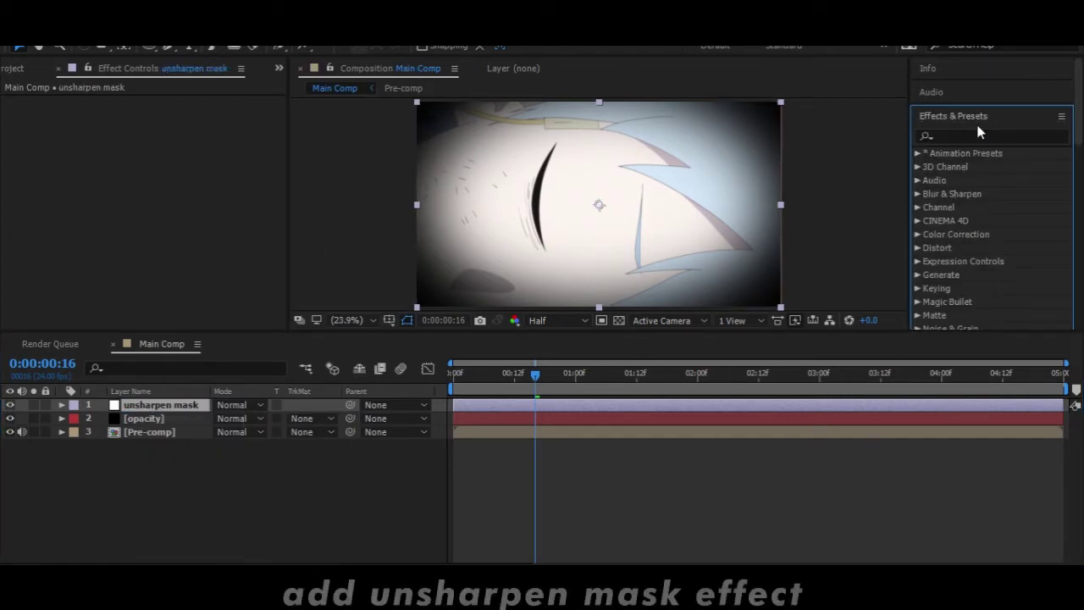
pyautogui.click(981, 136)
pyautogui.write('unsharp')
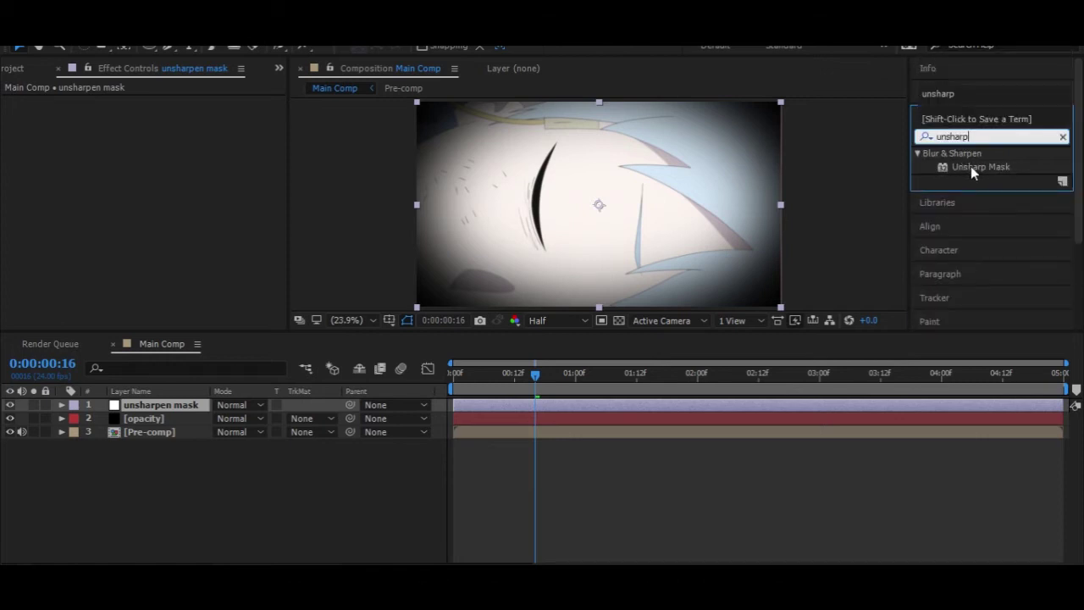
pyautogui.moveTo(980, 167); pyautogui.dragTo(157, 170)
pyautogui.click(166, 114)
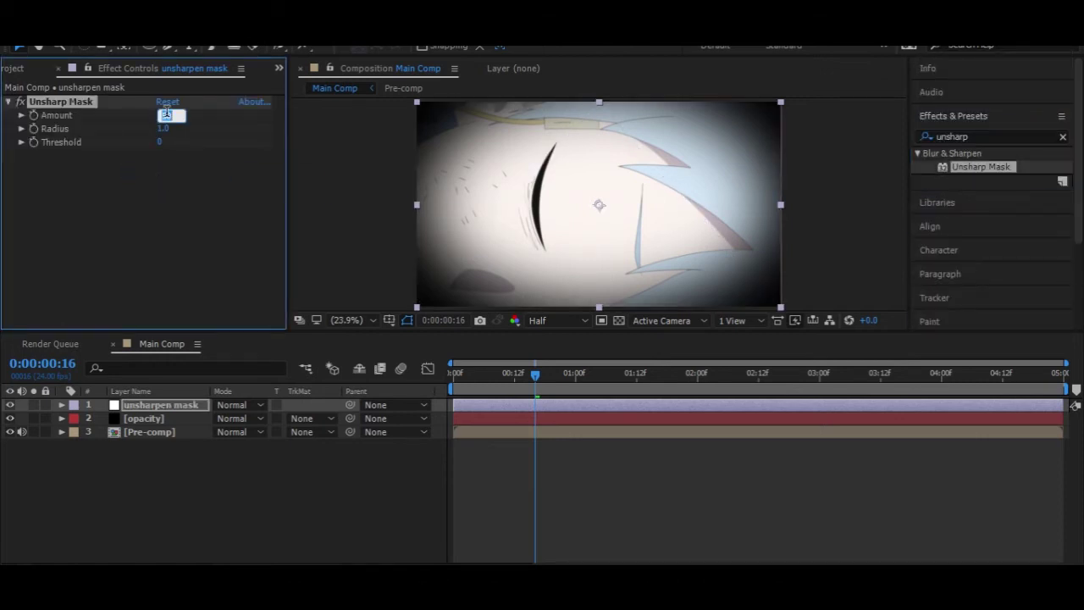
pyautogui.write('100')
pyautogui.press('Return')
# Add a second Unsharp Mask with Amount 50 and Radius 0.5
pyautogui.moveTo(995, 168); pyautogui.dragTo(152, 182)
pyautogui.click(165, 182)
pyautogui.write('0.5')
pyautogui.press('Return')
# Add another adjustment layer and begin renaming it
pyautogui.click(161, 439)
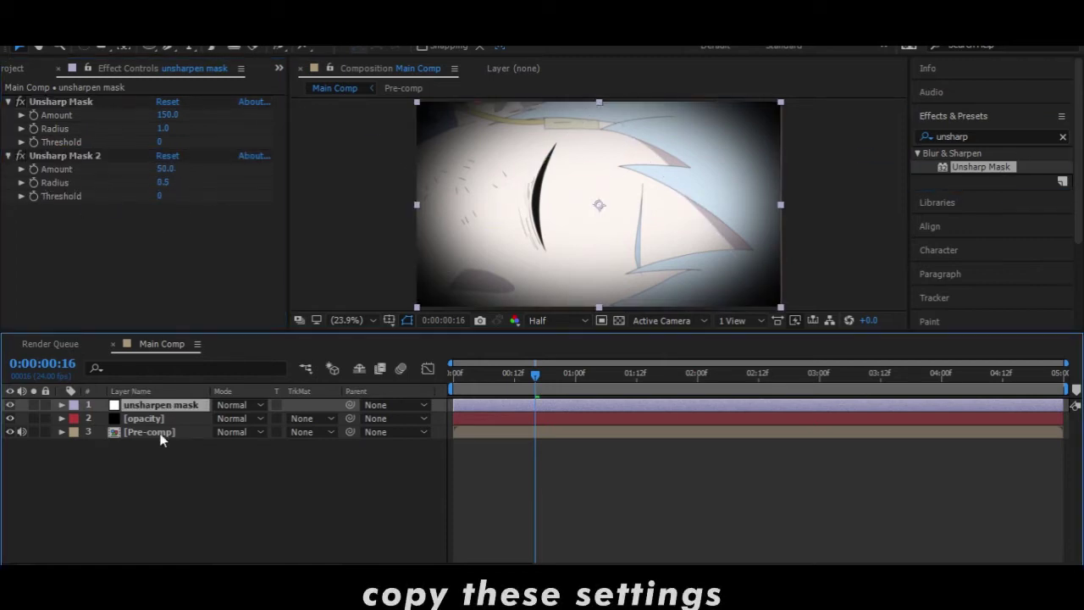
pyautogui.rightClick(161, 449)
pyautogui.moveTo(194, 284)
pyautogui.click(387, 412)
pyautogui.rightClick(173, 405)
pyautogui.click(395, 107)
# Name the layer 'unsharp' and apply Unsharp Mask with Amount 70
pyautogui.write('unsharp')
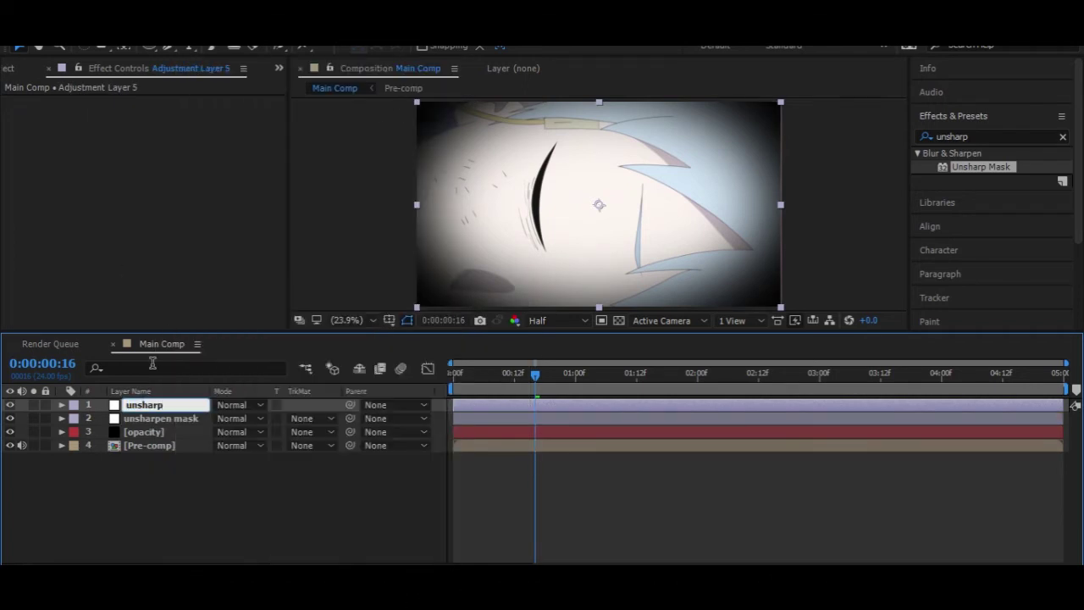
pyautogui.press('Return')
pyautogui.moveTo(995, 176); pyautogui.dragTo(138, 168)
pyautogui.click(170, 116)
pyautogui.write('70')
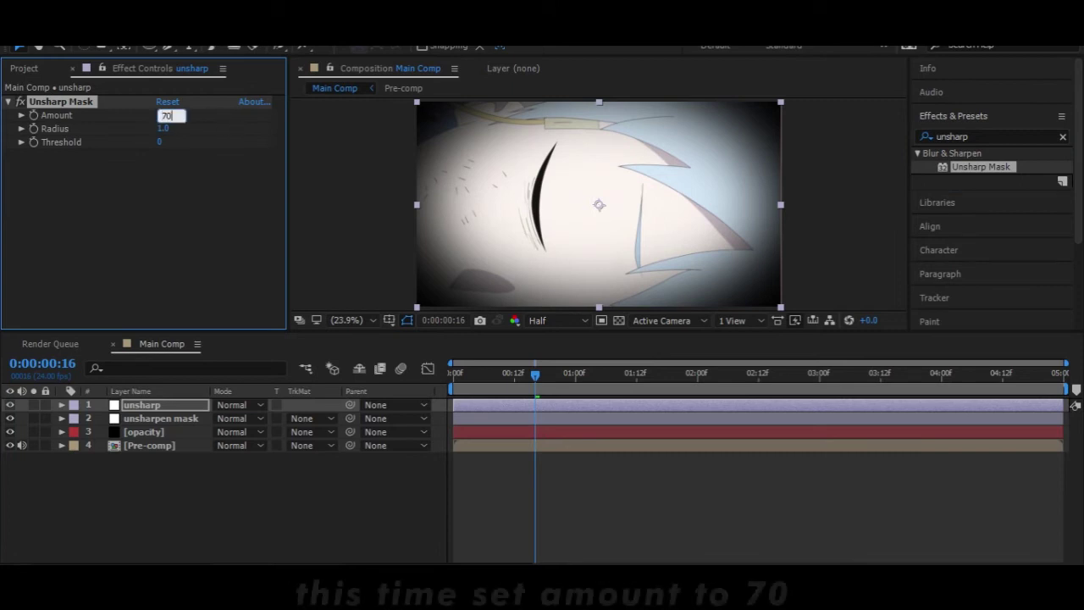
pyautogui.press('Return')
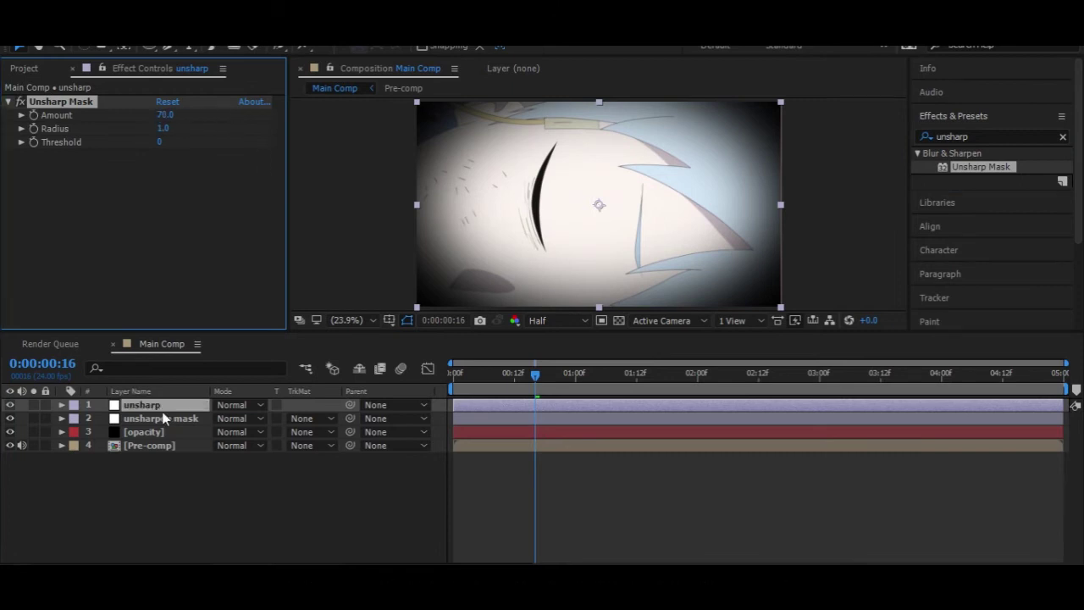
# Add a new top adjustment layer named 'Looks'
pyautogui.keyDown('ctrl'); pyautogui.click(10, 419); pyautogui.keyUp('ctrl')
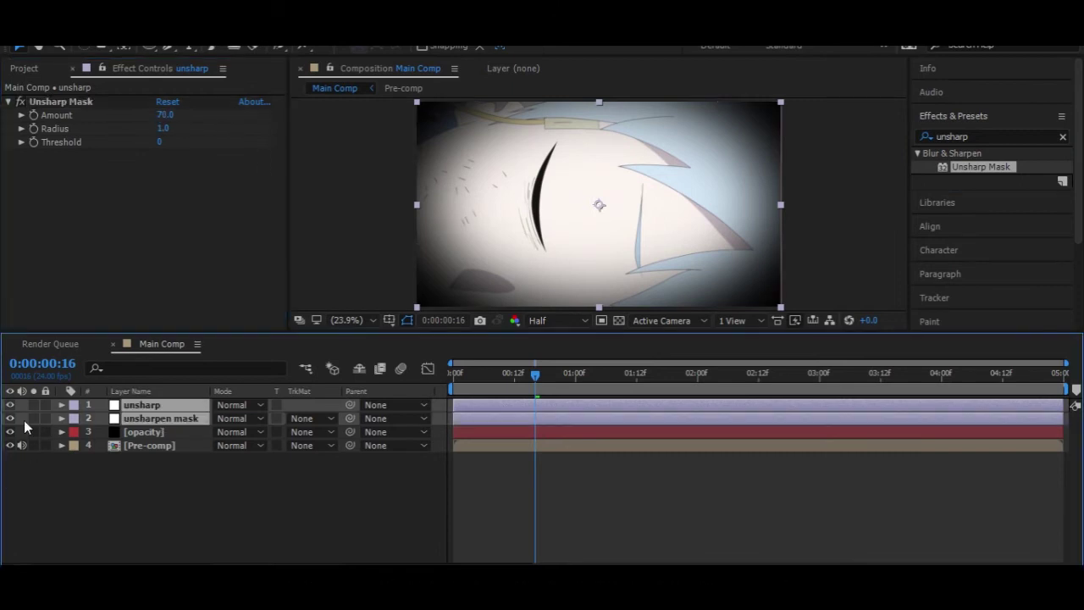
pyautogui.rightClick(142, 473)
pyautogui.moveTo(226, 298)
pyautogui.click(399, 421)
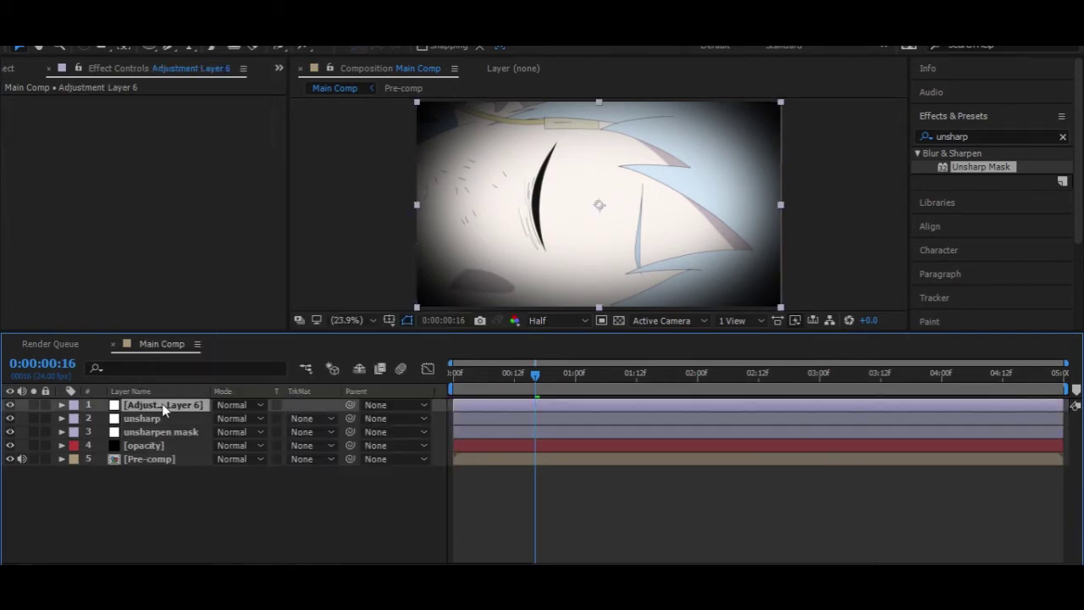
pyautogui.rightClick(165, 405)
pyautogui.click(398, 107)
pyautogui.write('U')
pyautogui.write('Looks')
pyautogui.press('Return')
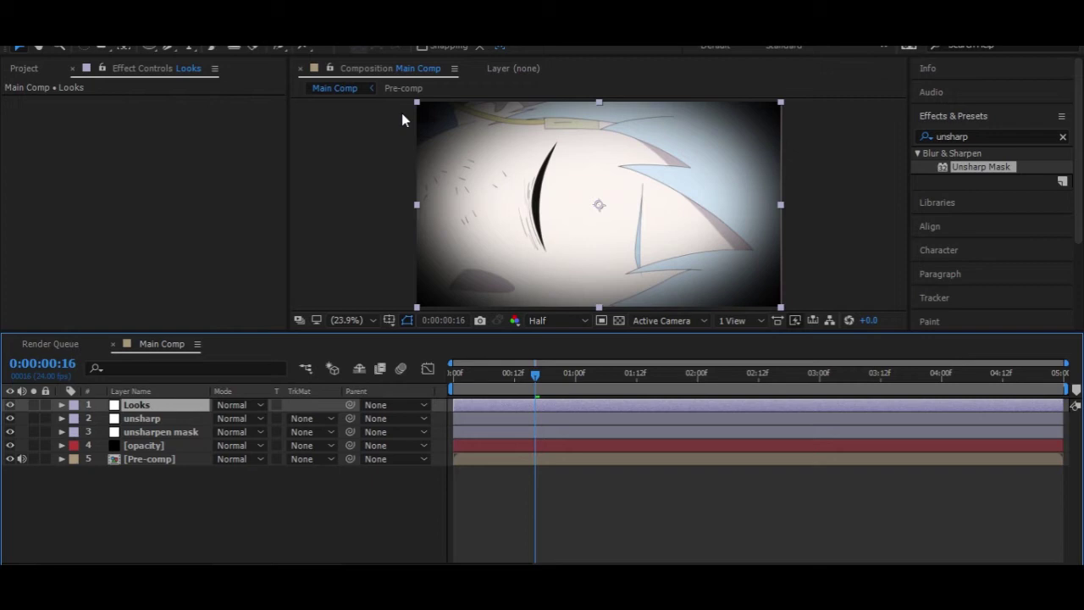
# Set the unsharp layer's Opacity to 20%
pyautogui.click(148, 418)
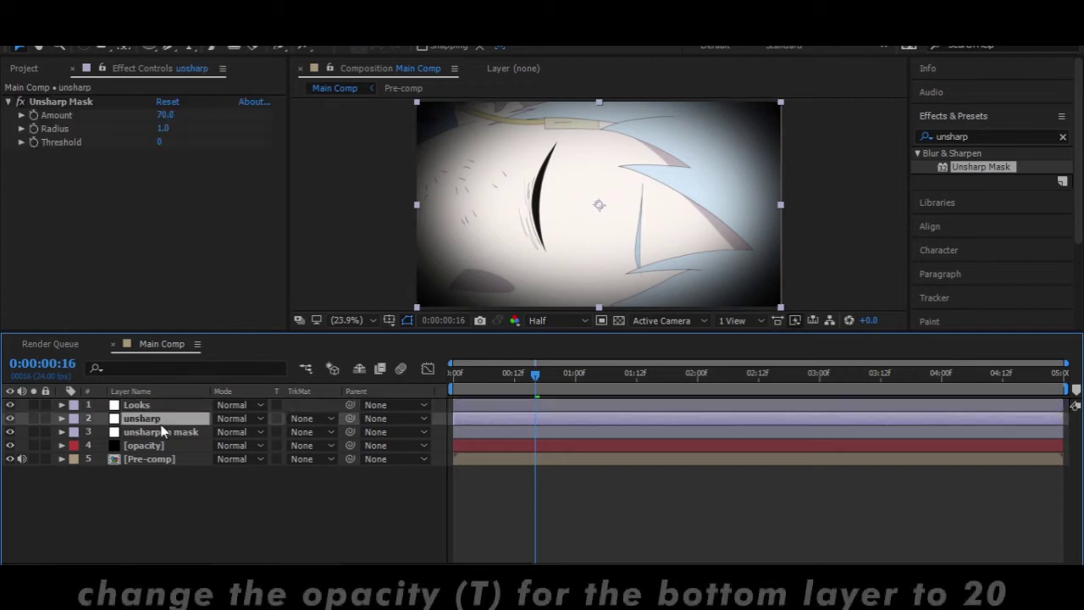
pyautogui.press('t')
pyautogui.click(222, 431)
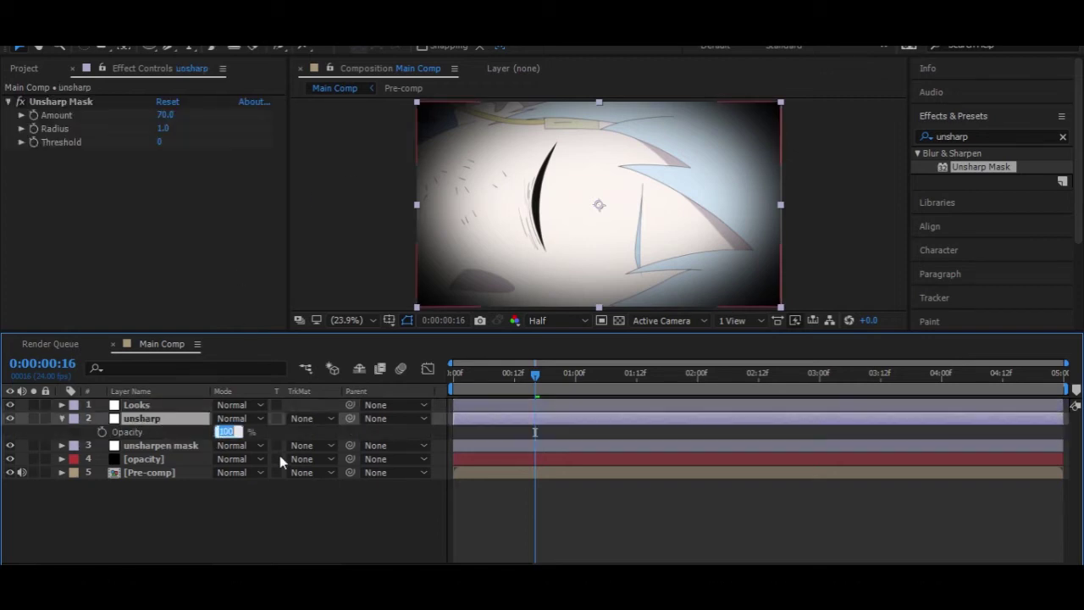
pyautogui.write('20')
pyautogui.press('Return')
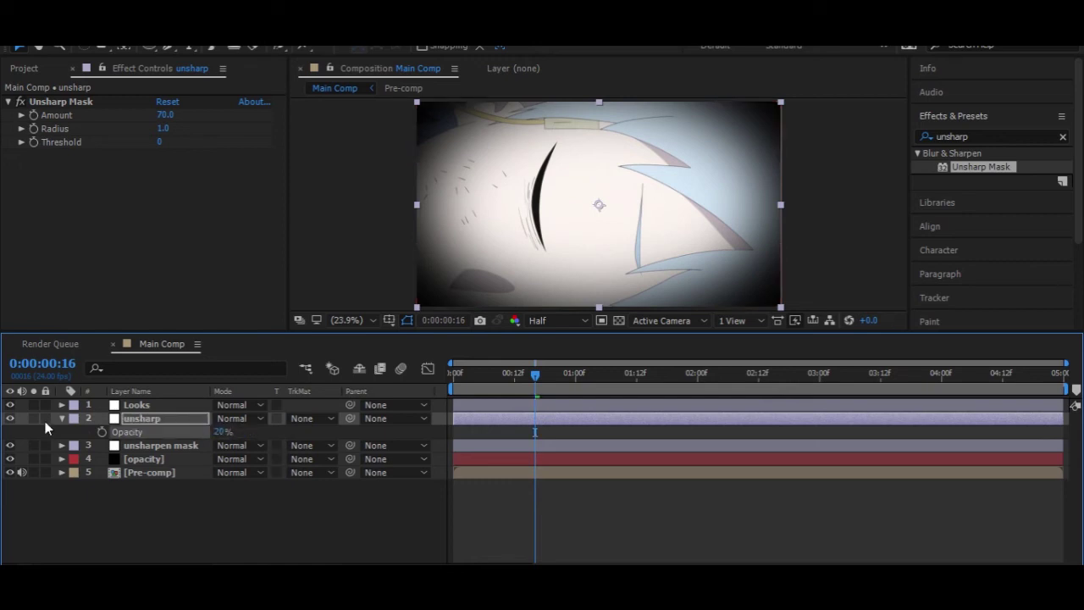
pyautogui.click(61, 418)
# Apply the Magic Bullet Looks effect to the Looks layer and open its editor
pyautogui.click(188, 405)
pyautogui.click(945, 138)
pyautogui.press('BackSpace')
pyautogui.write('Looks')
pyautogui.moveTo(963, 167)
pyautogui.mouseDown()
pyautogui.moveTo(129, 150)
pyautogui.moveTo(110, 203)
pyautogui.mouseUp()
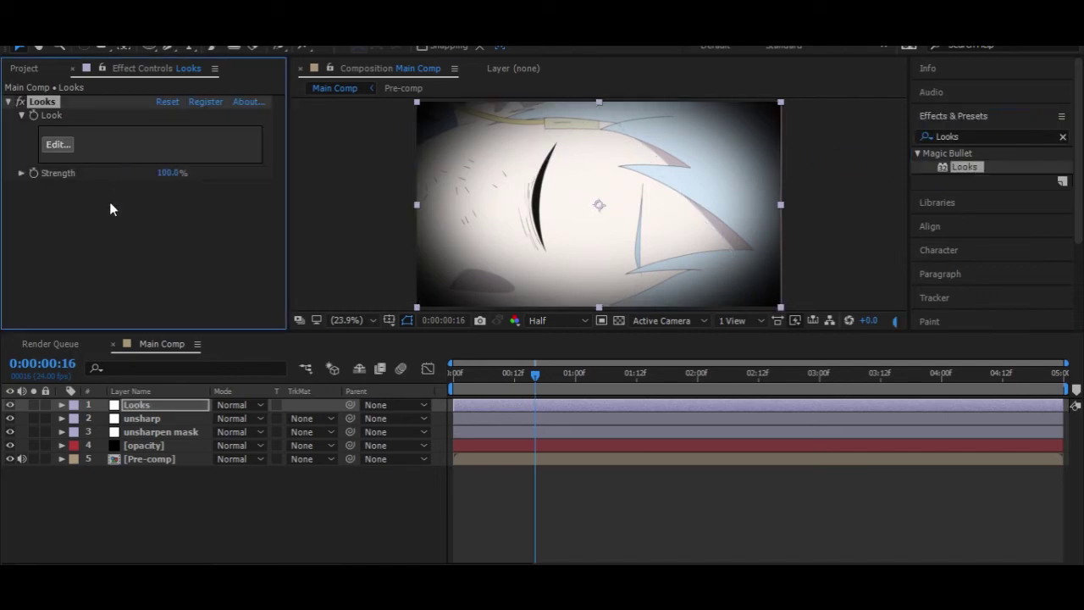
pyautogui.click(56, 146)
# Add Shadows/Highlights to the Subject stage with Shadows at -1
pyautogui.scroll(-3, 838, 229)
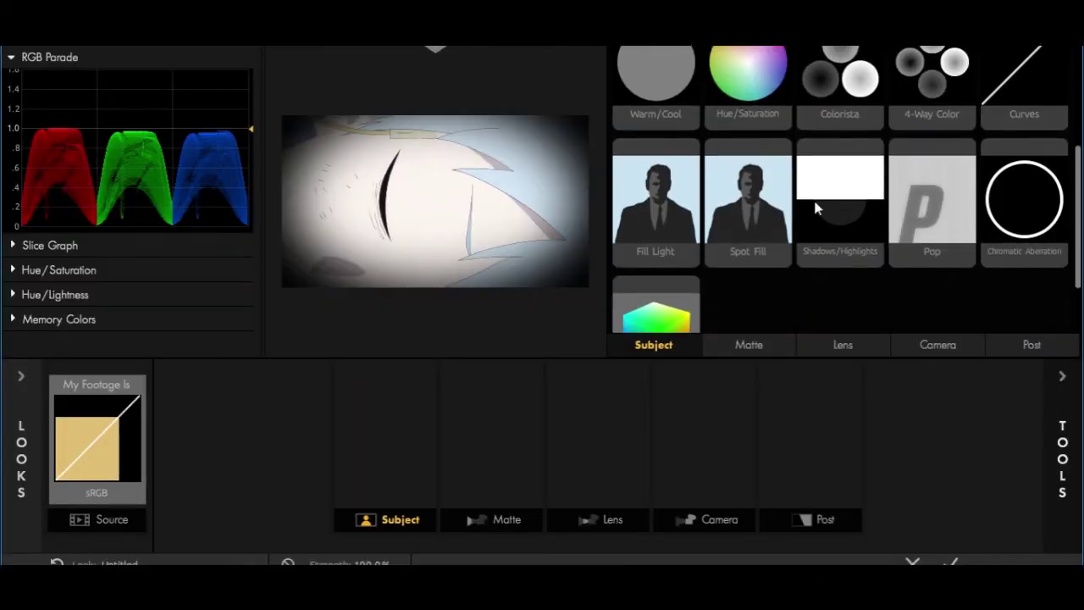
pyautogui.moveTo(841, 231); pyautogui.dragTo(386, 415)
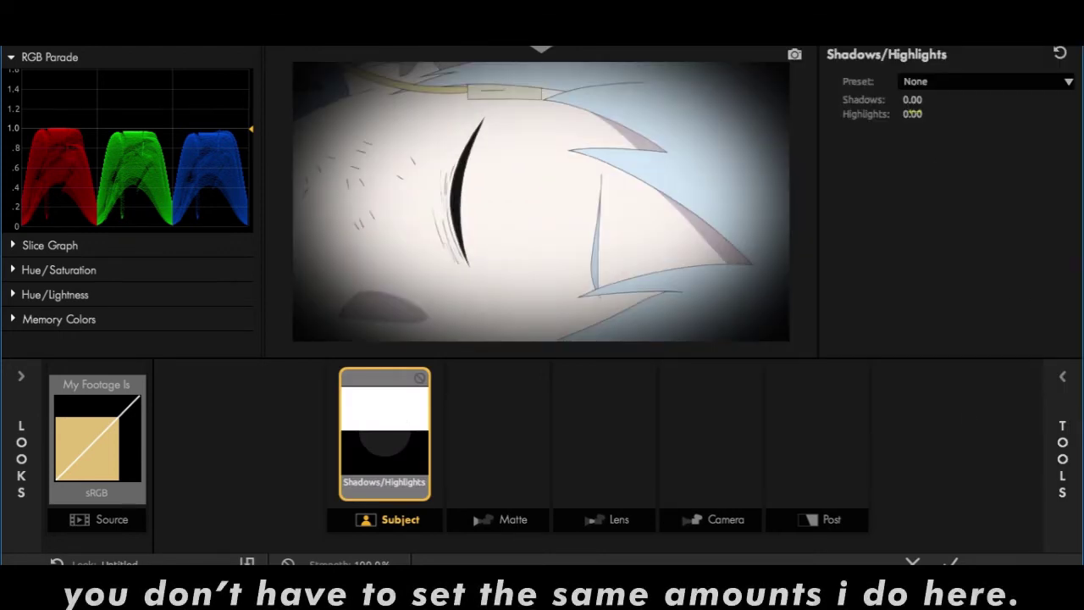
pyautogui.write('-1')
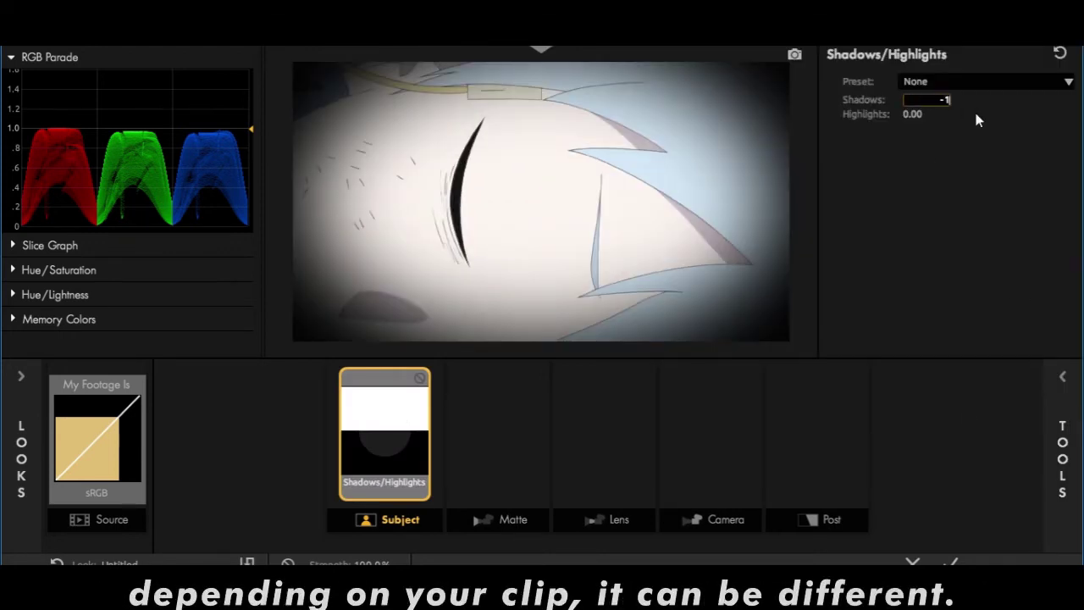
pyautogui.press('Return')
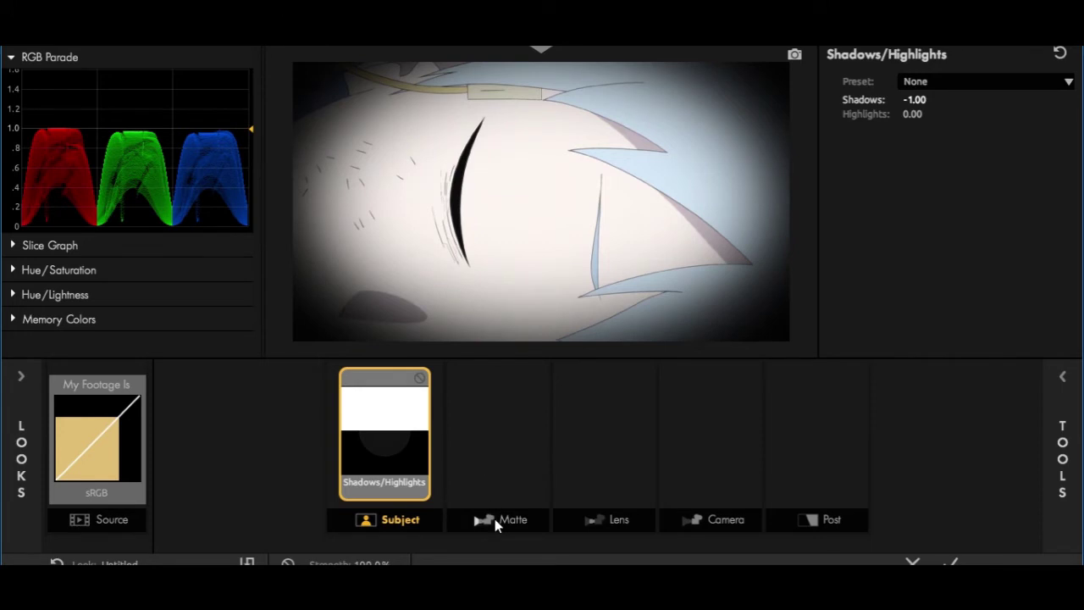
# Add Diffusion to the Matte stage with Size 20%, Glow 70%, Exposure Compensation -0.15
pyautogui.click(499, 519)
pyautogui.moveTo(1055, 408)
pyautogui.moveTo(925, 121); pyautogui.dragTo(493, 435)
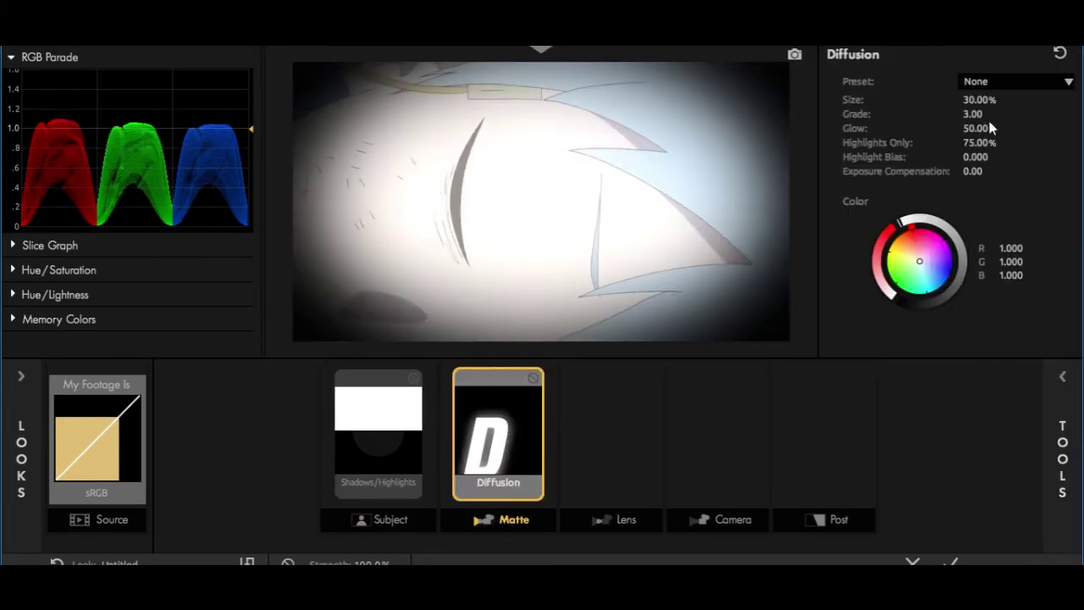
pyautogui.click(984, 100)
pyautogui.press('Tab')
pyautogui.press('Tab')
pyautogui.write('70')
pyautogui.click(982, 171)
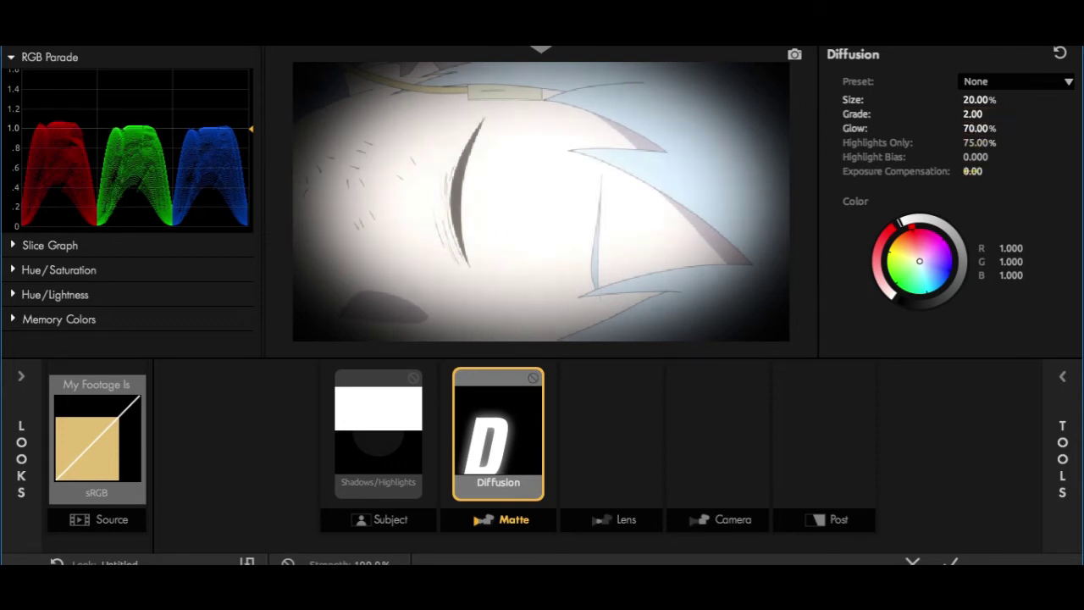
pyautogui.write('5')
pyautogui.press('Return')
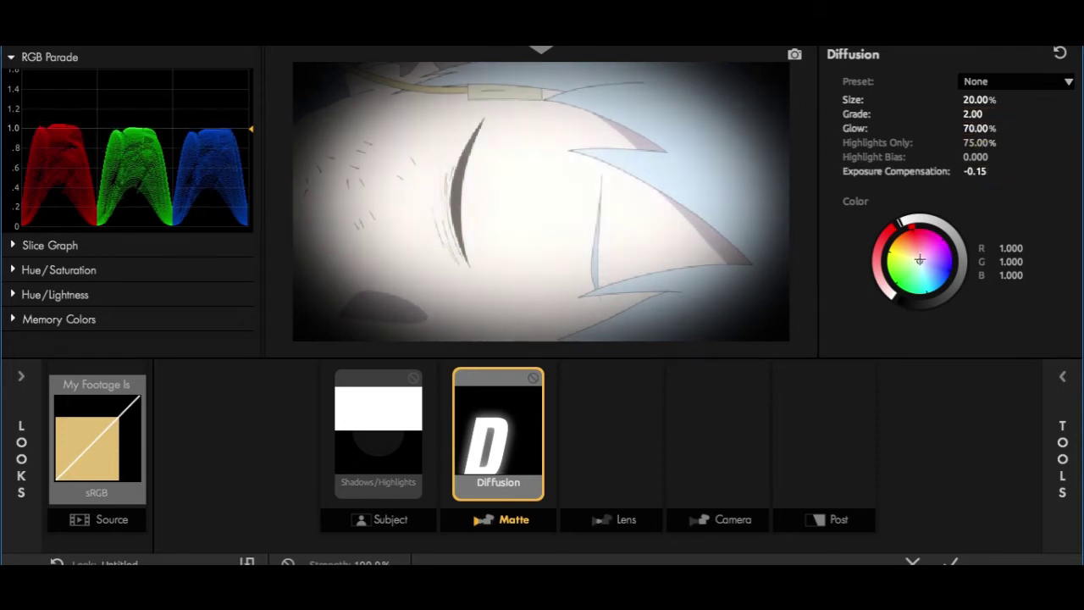
# Tint the Diffusion colour to R 0.706, G 0.655, then add Lens Vignette to Lens
pyautogui.moveTo(919, 261); pyautogui.dragTo(927, 262)
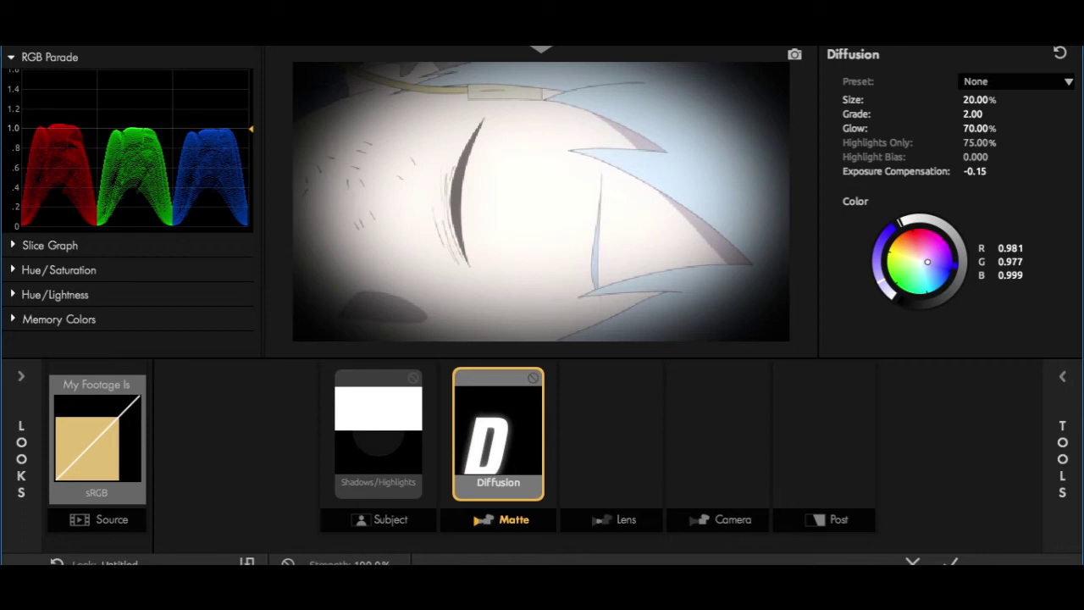
pyautogui.click(1014, 248)
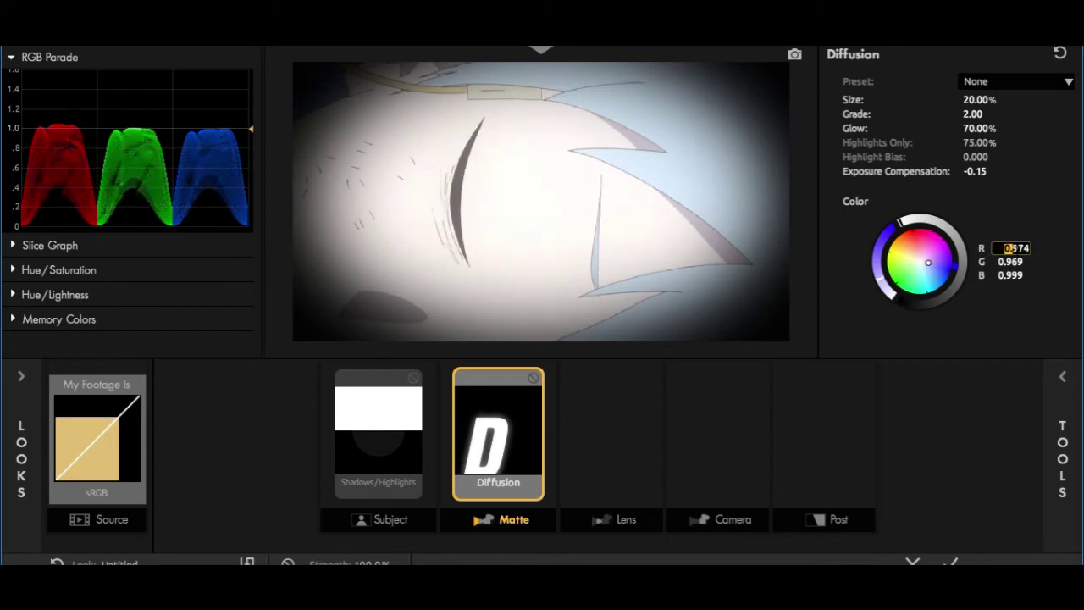
pyautogui.press('Tab')
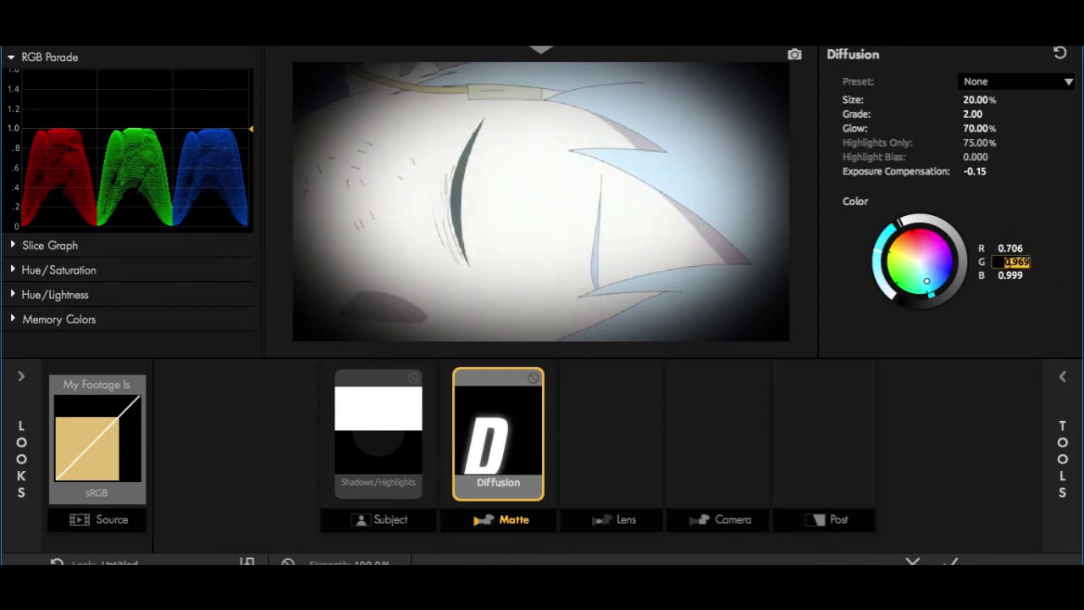
pyautogui.write('.55')
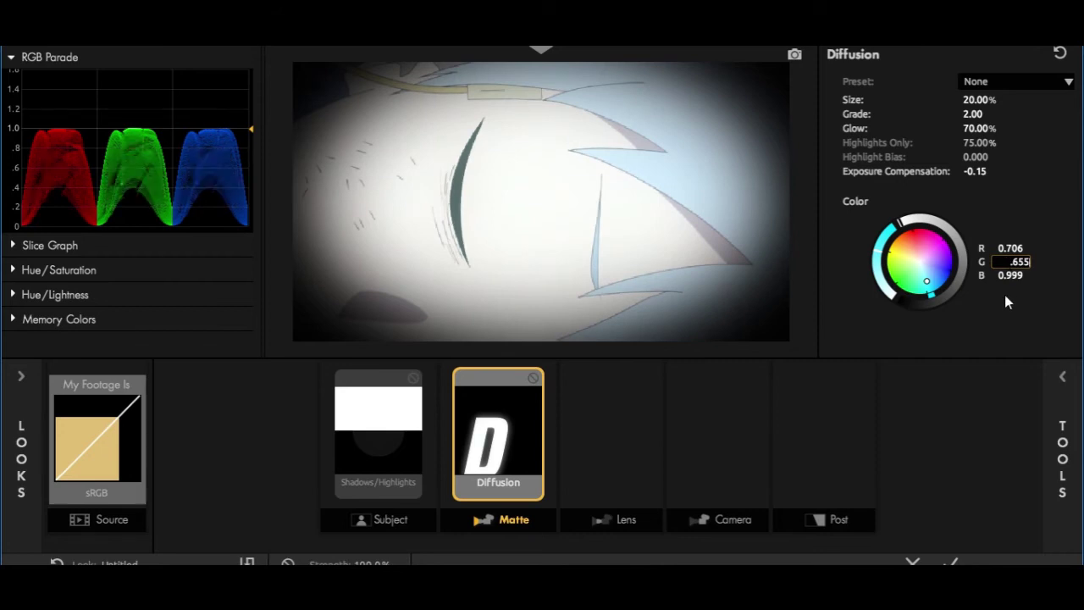
pyautogui.press('Return')
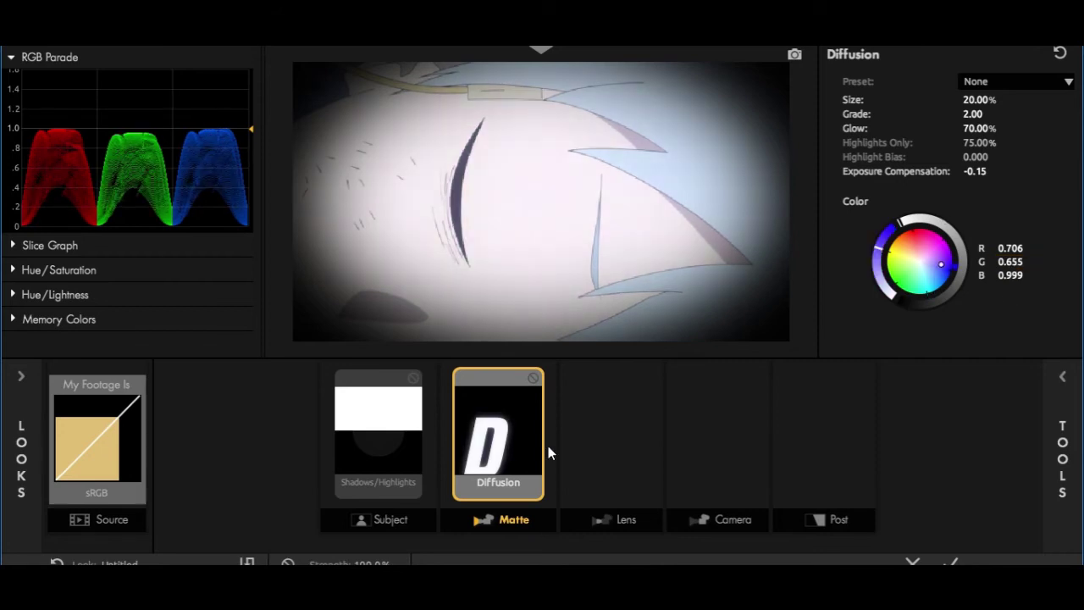
pyautogui.click(610, 464)
pyautogui.moveTo(776, 128); pyautogui.dragTo(620, 444)
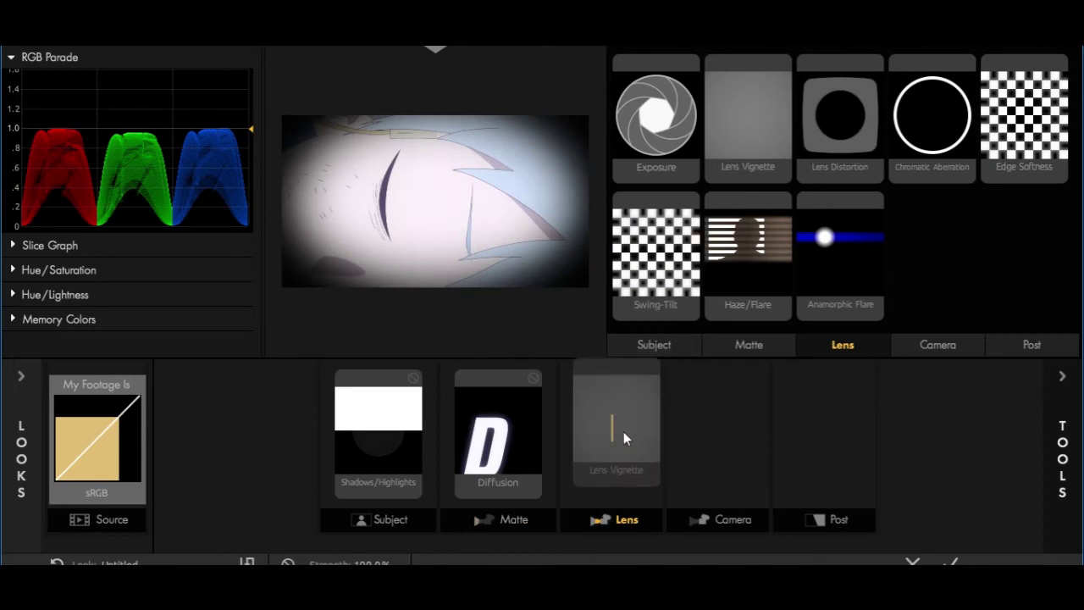
# Set the Lens Vignette Amount to 100%
pyautogui.click(620, 444)
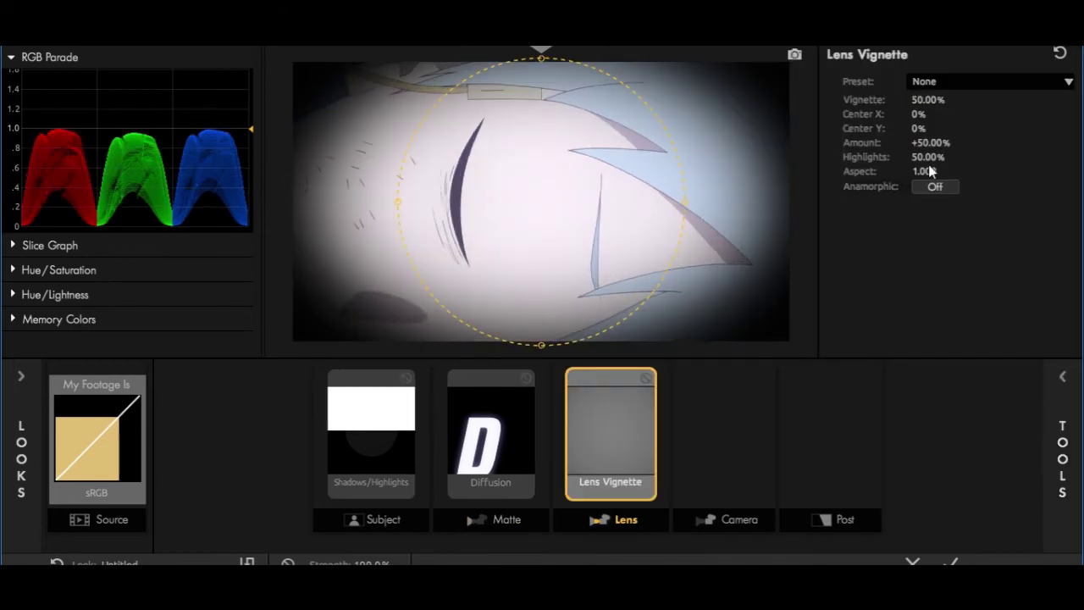
pyautogui.click(918, 142)
pyautogui.write('100')
pyautogui.press('Return')
# Add Edge Softness (blur 20%, quality 10, radius 0.95, aspect 1.7, spread 0.4) and Haze/Flare
pyautogui.click(1061, 376)
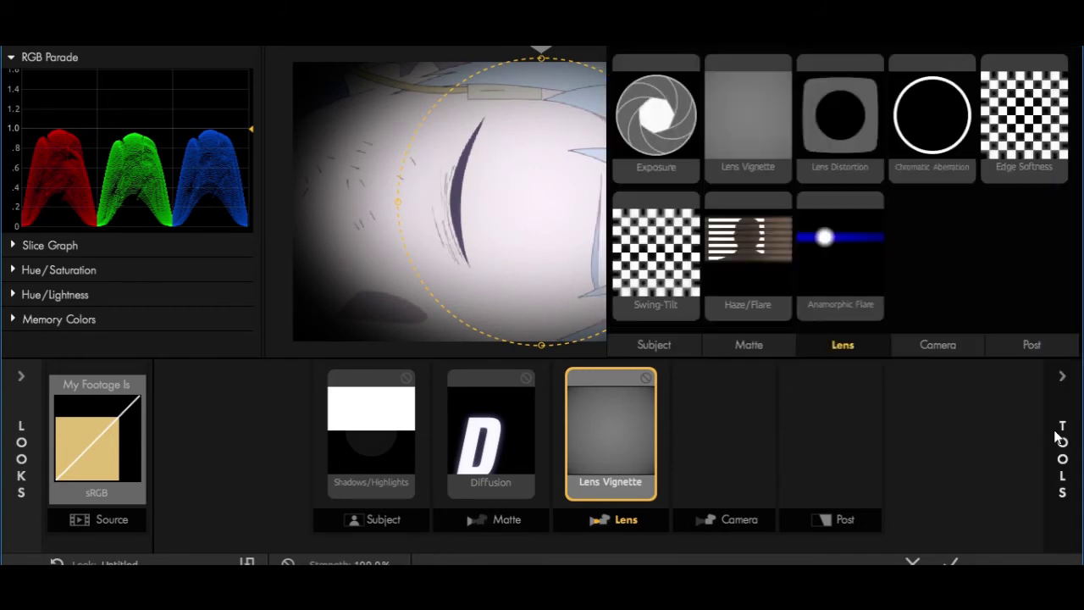
pyautogui.moveTo(1024, 114); pyautogui.dragTo(665, 436)
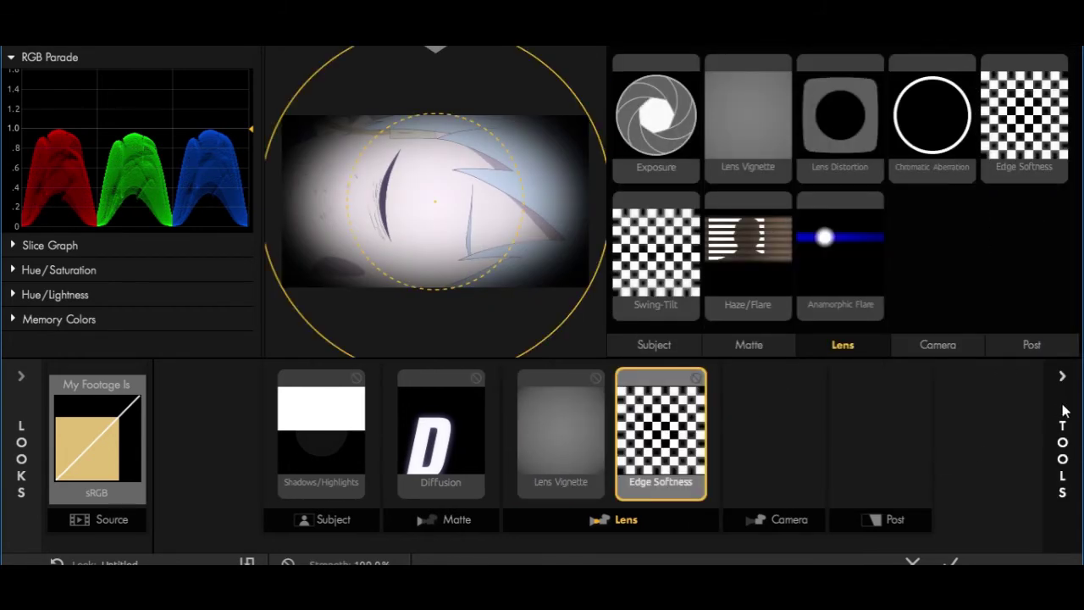
pyautogui.click(1062, 376)
pyautogui.click(921, 100)
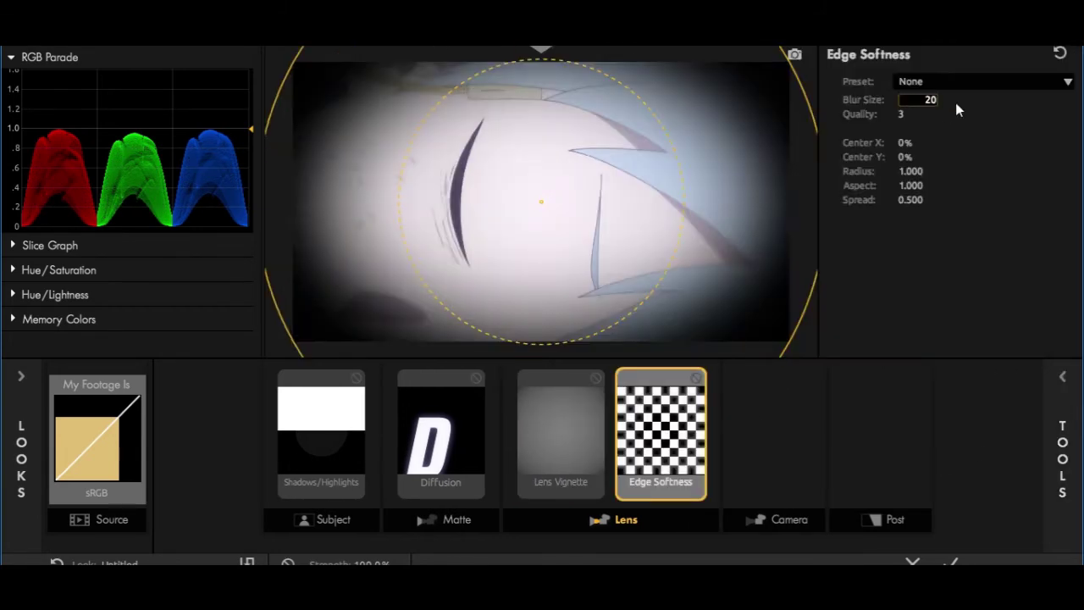
pyautogui.press('Tab')
pyautogui.write('10')
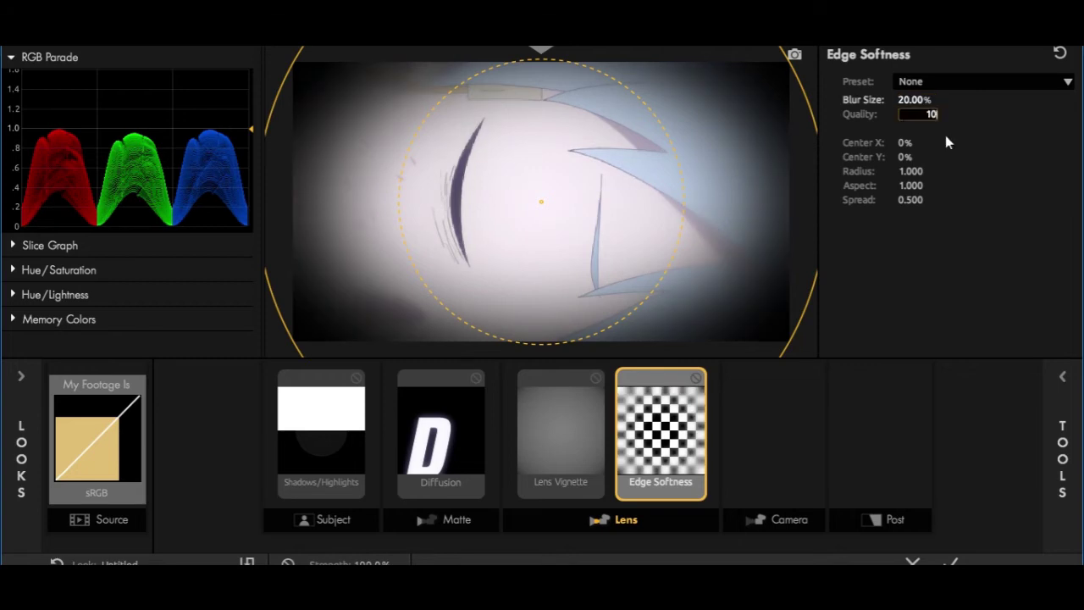
pyautogui.click(915, 171)
pyautogui.press('Tab')
pyautogui.write('1.7')
pyautogui.press('Tab')
pyautogui.click(920, 235)
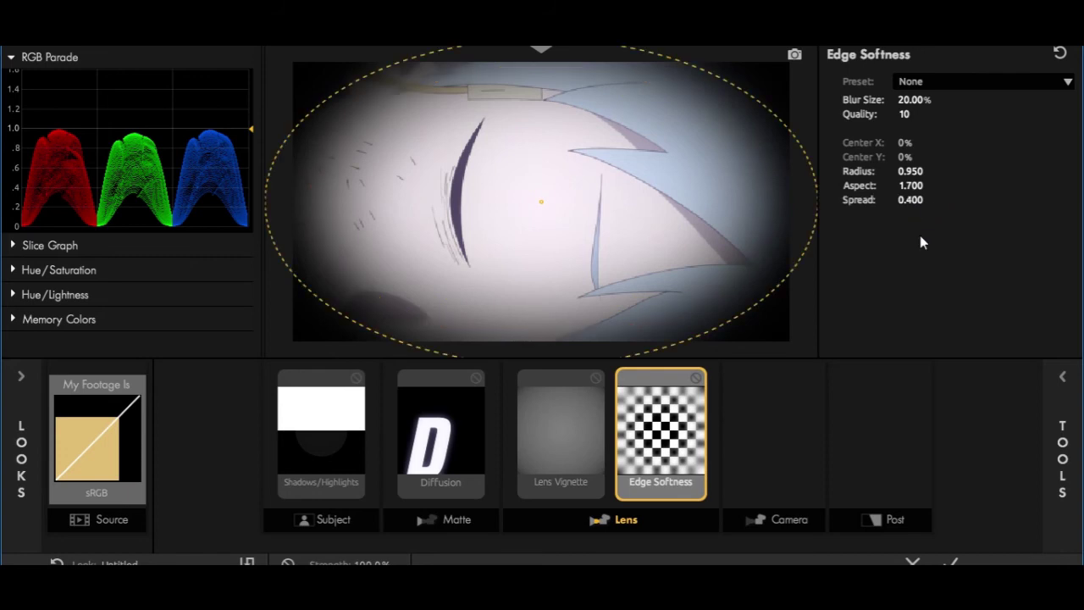
pyautogui.click(1061, 410)
pyautogui.doubleClick(745, 245)
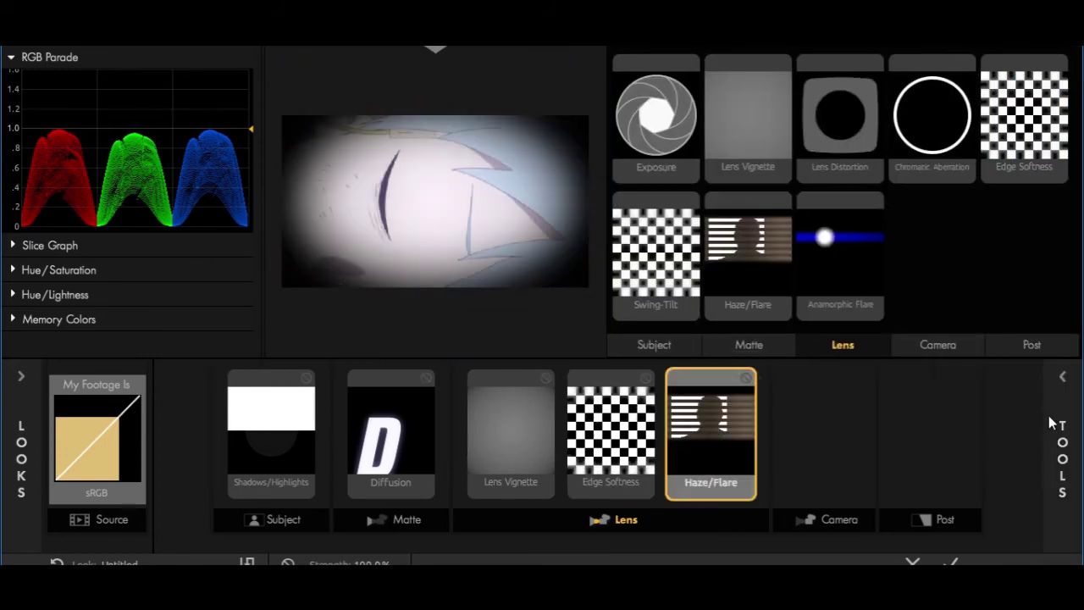
# Set Haze/Flare to spillage 55%, softness 0%, exposure +0.30 and reflection exposure -3
pyautogui.click(1054, 417)
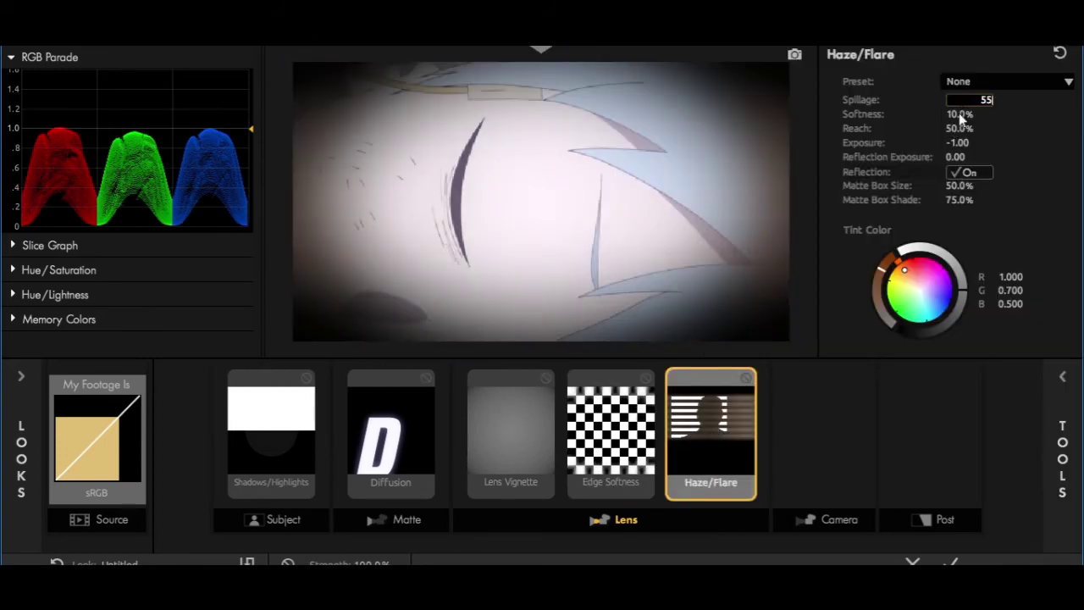
pyautogui.press('Tab')
pyautogui.write('0')
pyautogui.click(957, 142)
pyautogui.write('0.3')
pyautogui.press('Return')
pyautogui.write('-3')
pyautogui.press('Return')
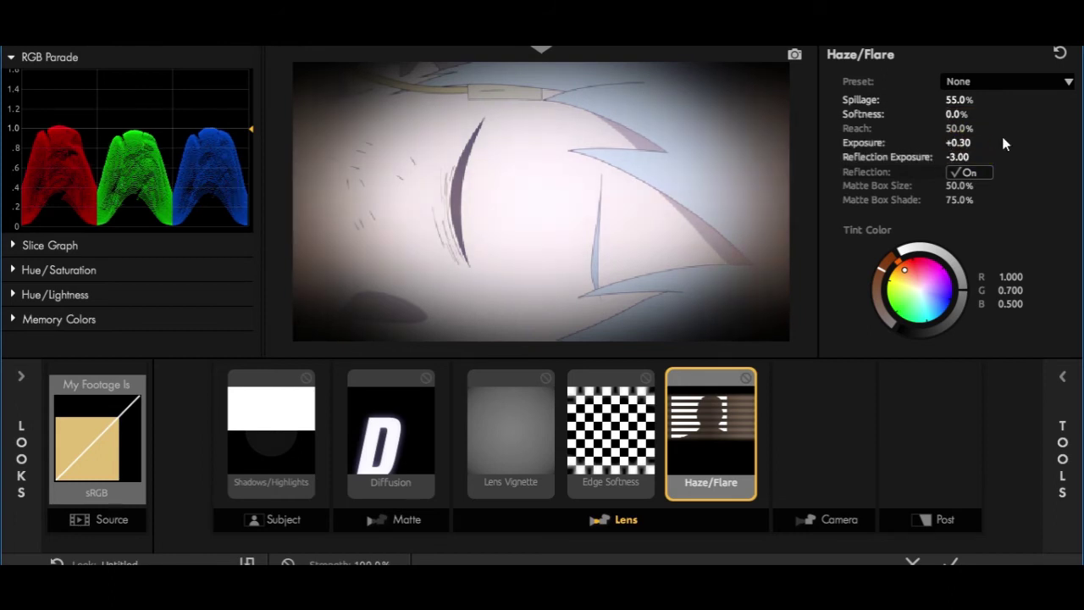
# Tint the haze bluish (R 0.735, G 0.650) and add Shutter Streak to the Camera stage
pyautogui.moveTo(908, 279); pyautogui.dragTo(938, 292)
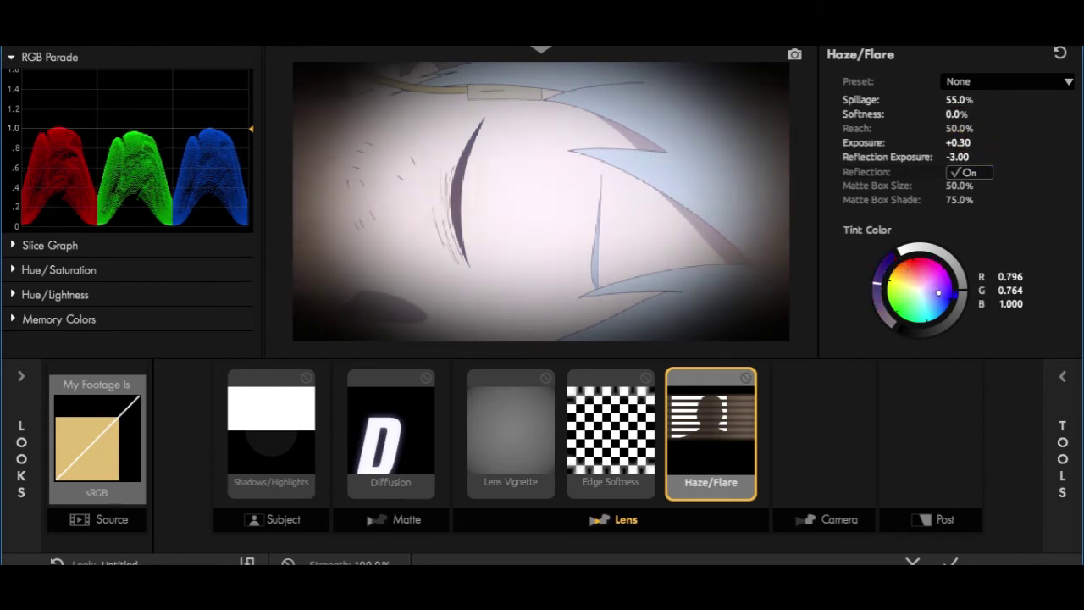
pyautogui.moveTo(937, 292); pyautogui.dragTo(937, 291)
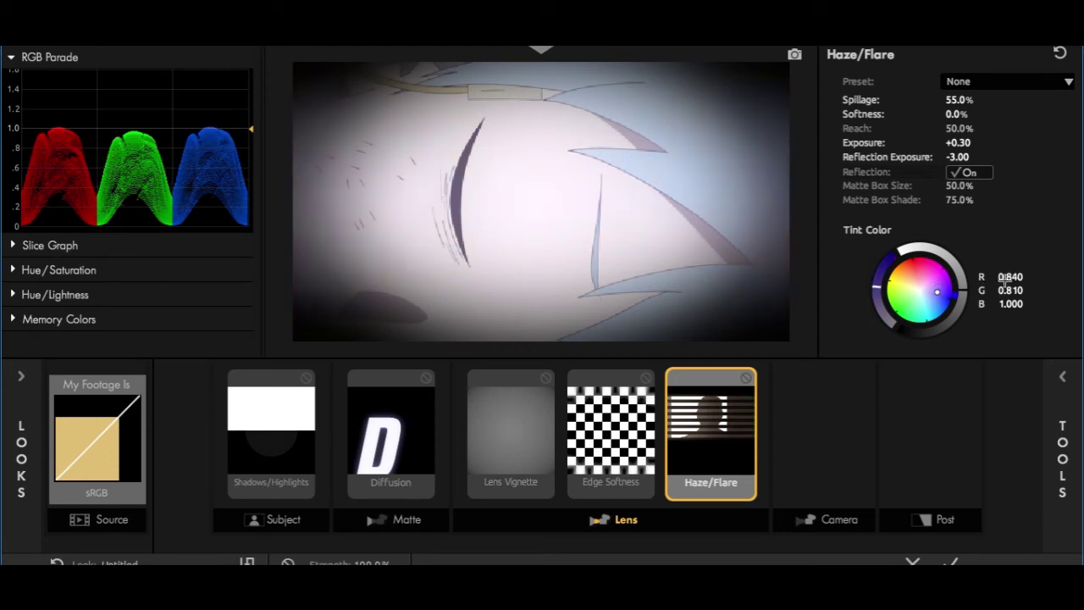
pyautogui.click(561, 184)
pyautogui.click(996, 274)
pyautogui.press('Tab')
pyautogui.write('.65')
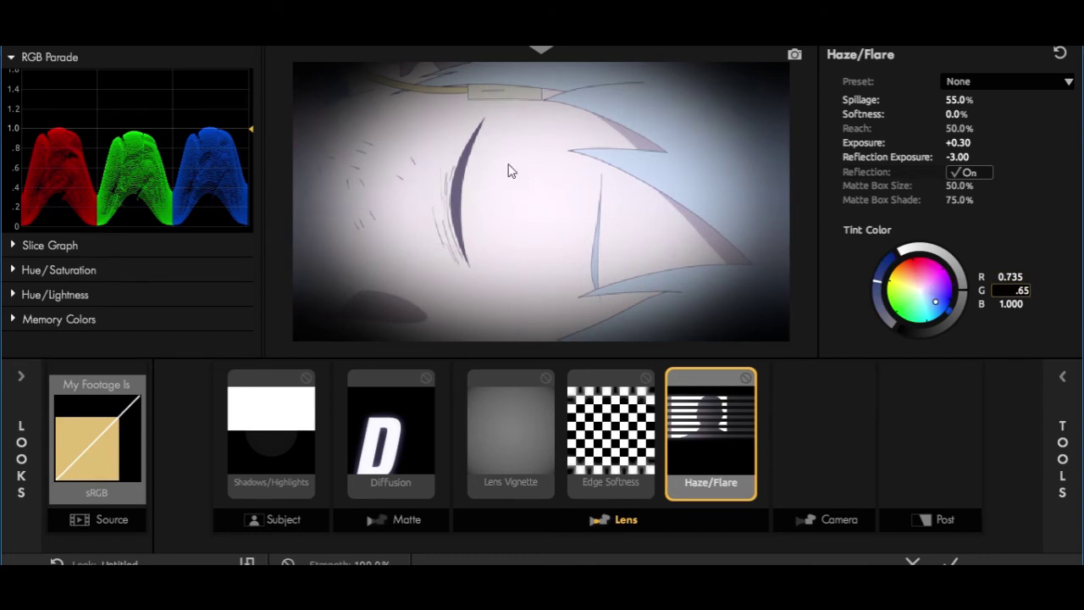
pyautogui.press('Return')
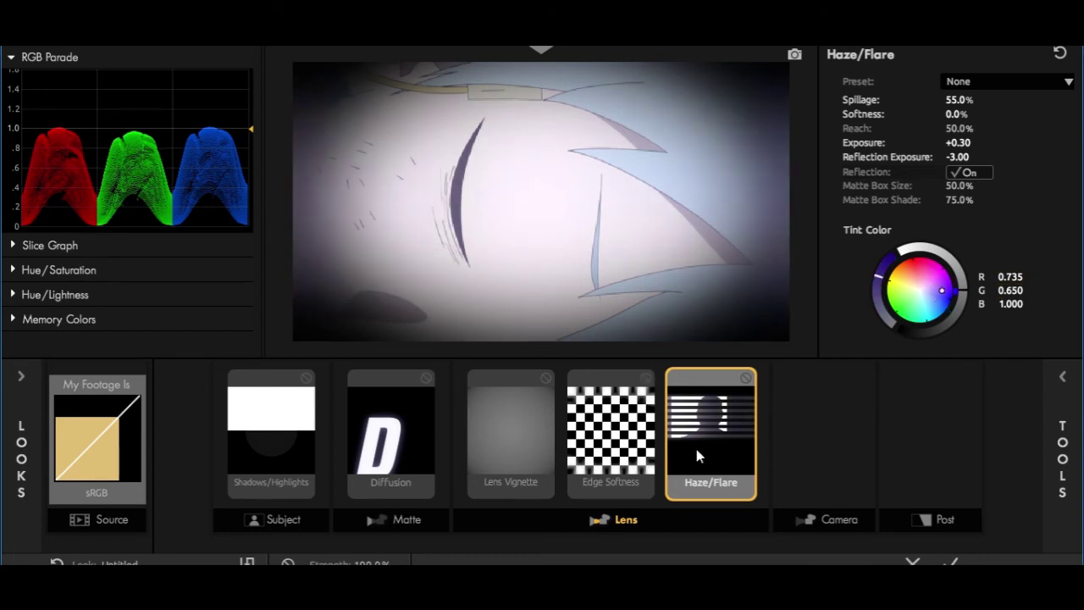
pyautogui.click(809, 488)
pyautogui.moveTo(1025, 262); pyautogui.dragTo(826, 437)
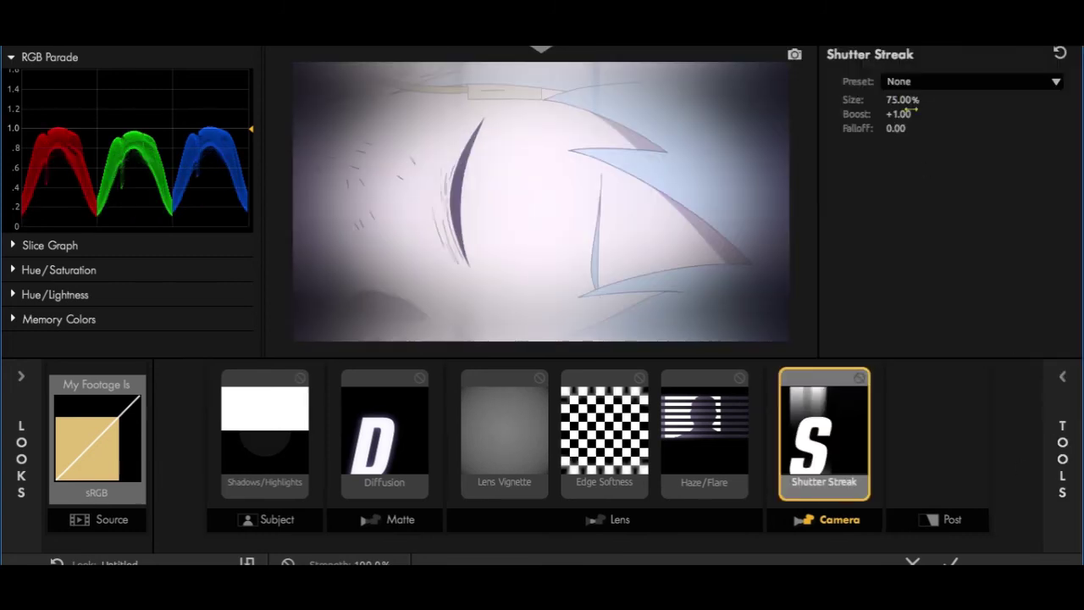
# Set Shutter Streak to size 5%, boost 0.3 and falloff 1
pyautogui.click(905, 99)
pyautogui.write('5')
pyautogui.press('Tab')
pyautogui.write('.3')
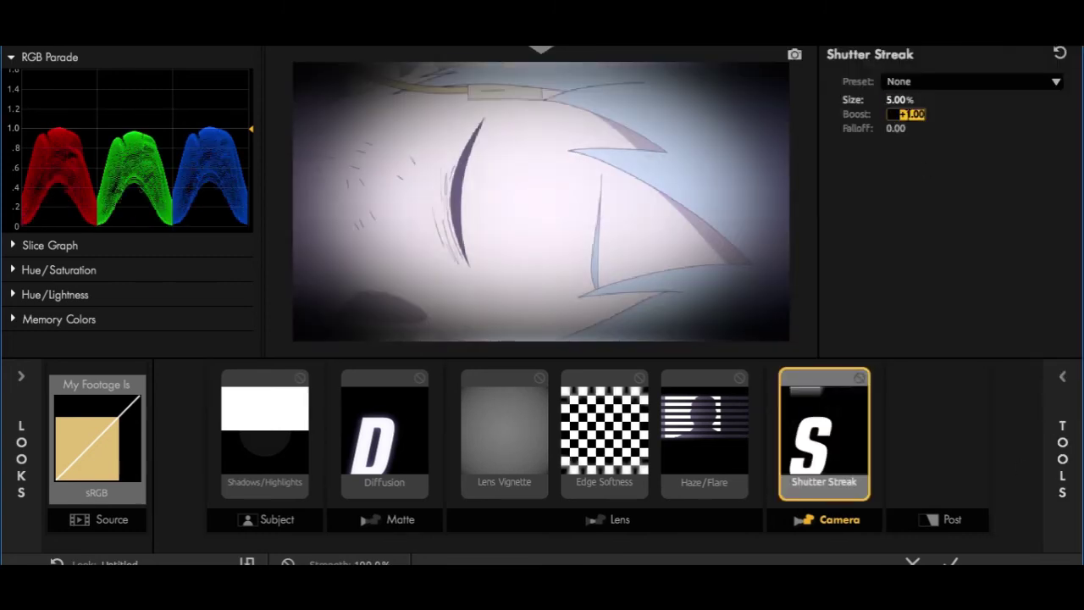
pyautogui.press('Tab')
pyautogui.write('1')
pyautogui.press('Return')
# Add a 2-Strip Process to the Camera stage with green sensitivity 70% and exposure compensation +0.30
pyautogui.click(1063, 443)
pyautogui.moveTo(931, 253)
pyautogui.mouseDown()
pyautogui.moveTo(873, 427)
pyautogui.moveTo(828, 391)
pyautogui.mouseUp()
pyautogui.click(828, 391)
pyautogui.click(978, 100)
pyautogui.write('70')
pyautogui.press('Tab')
pyautogui.write('0.3')
pyautogui.press('Return')
# Set the second 2-Strip Process exposure compensation to -0.45
pyautogui.click(973, 424)
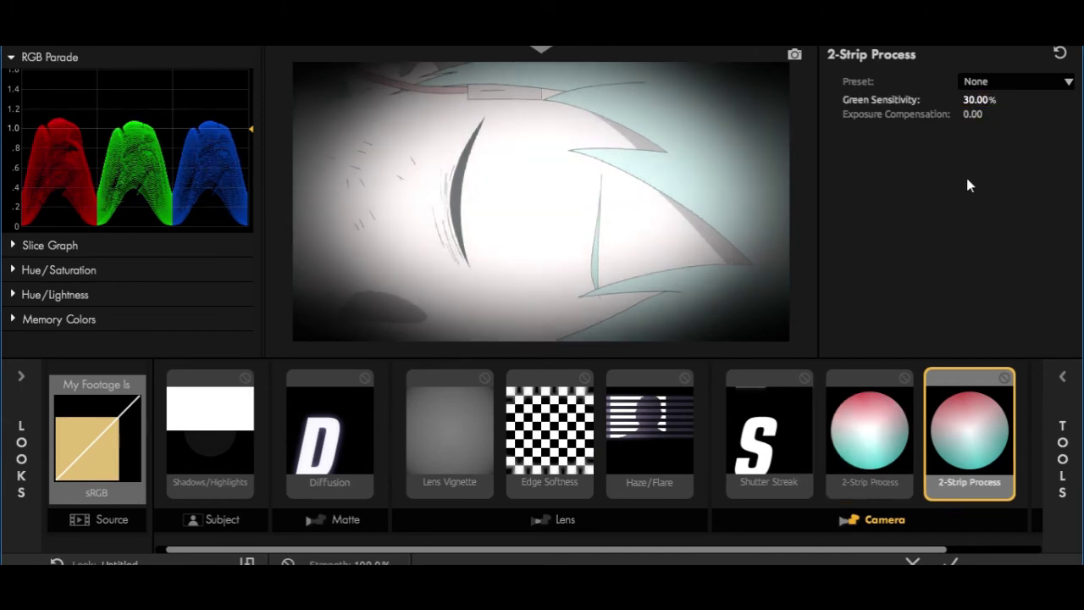
pyautogui.click(973, 114)
pyautogui.write('-.45')
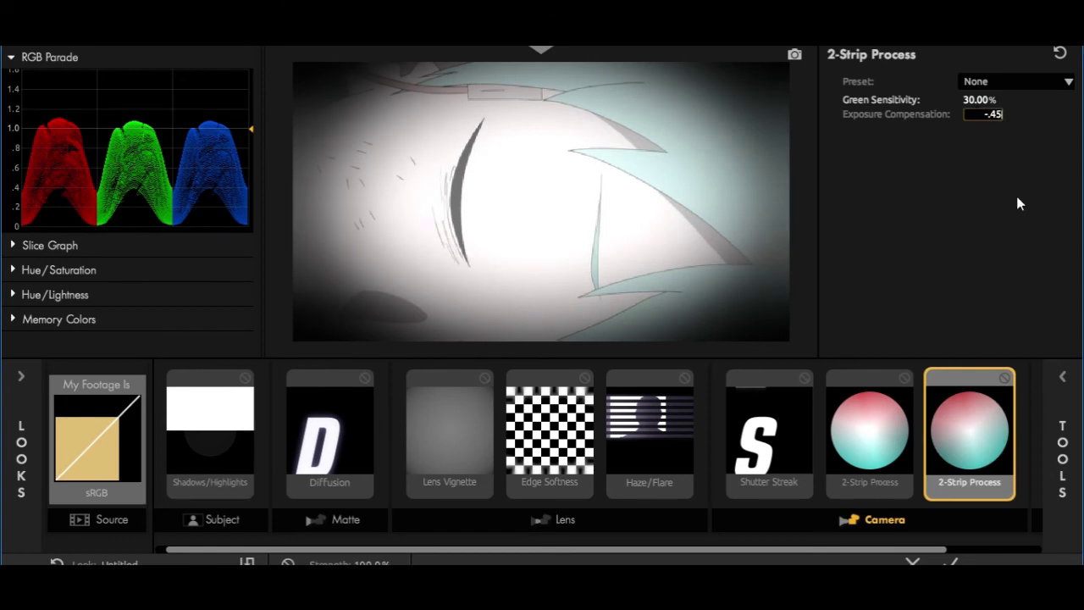
pyautogui.press('Return')
pyautogui.moveTo(772, 546); pyautogui.dragTo(863, 546)
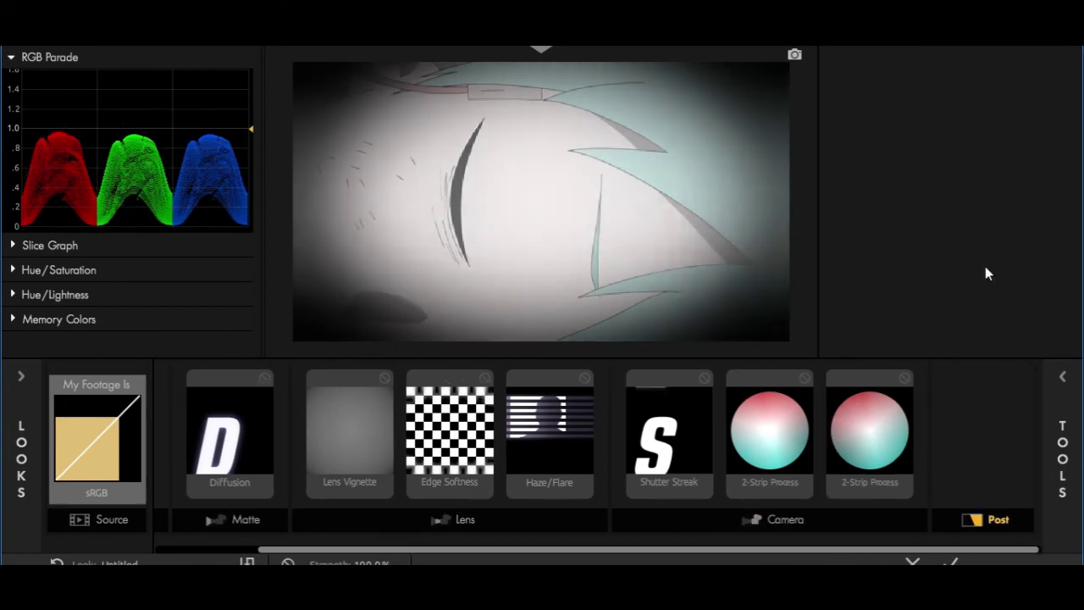
# Add Mojo II and then LUT to the Post stage
pyautogui.click(942, 412)
pyautogui.scroll(-2, 932, 212)
pyautogui.scroll(-4, 816, 208)
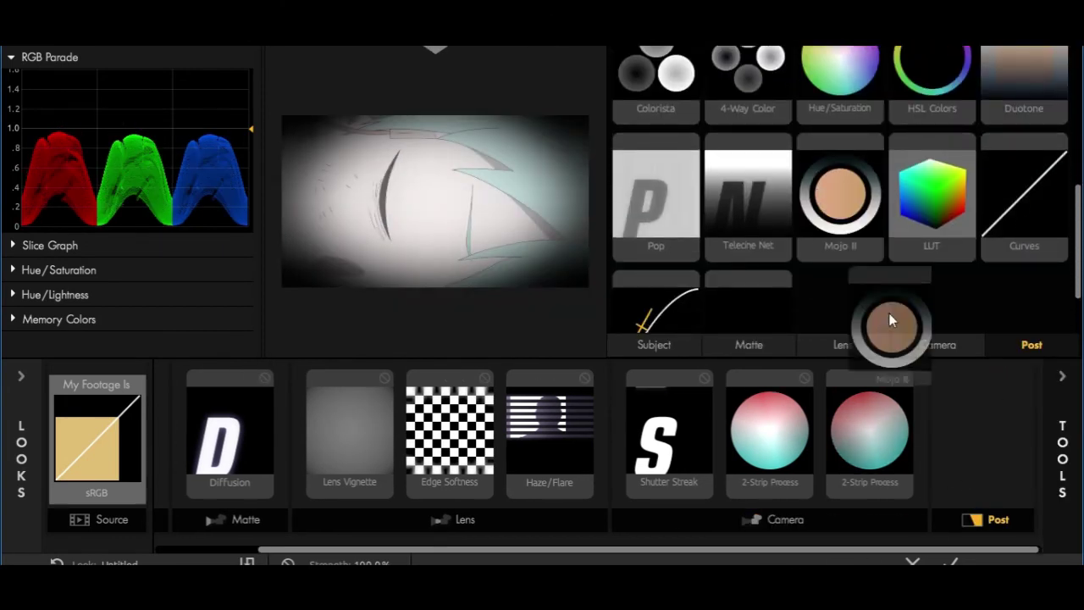
pyautogui.doubleClick(864, 261)
pyautogui.moveTo(910, 212); pyautogui.dragTo(1014, 435)
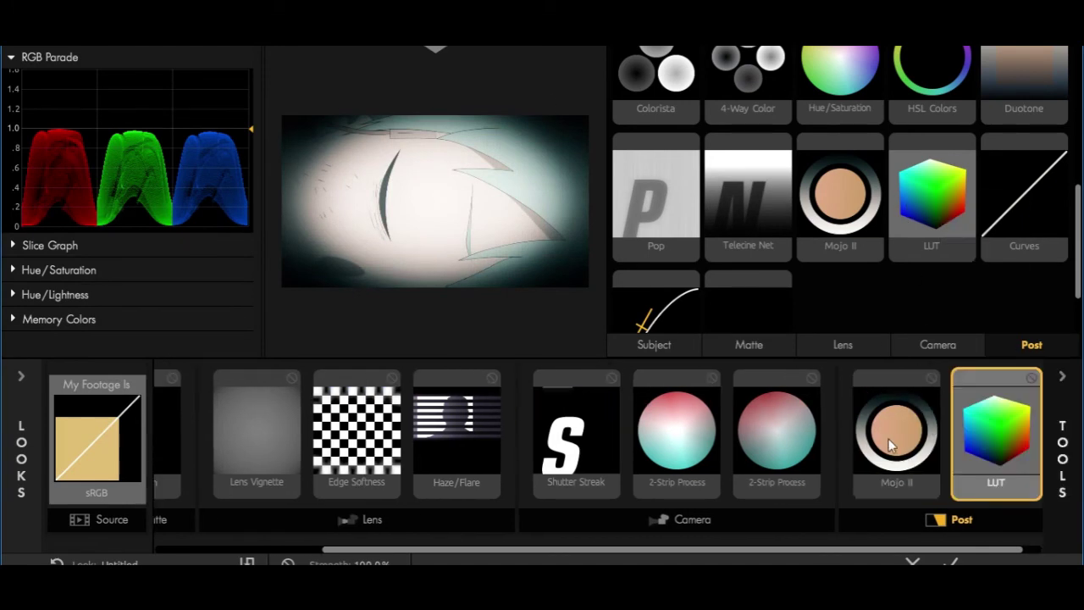
# Set Mojo II to mojo 10%, punch +10%, bleach -20% and skin squeeze 0%
pyautogui.click(892, 444)
pyautogui.click(952, 100)
pyautogui.write('10')
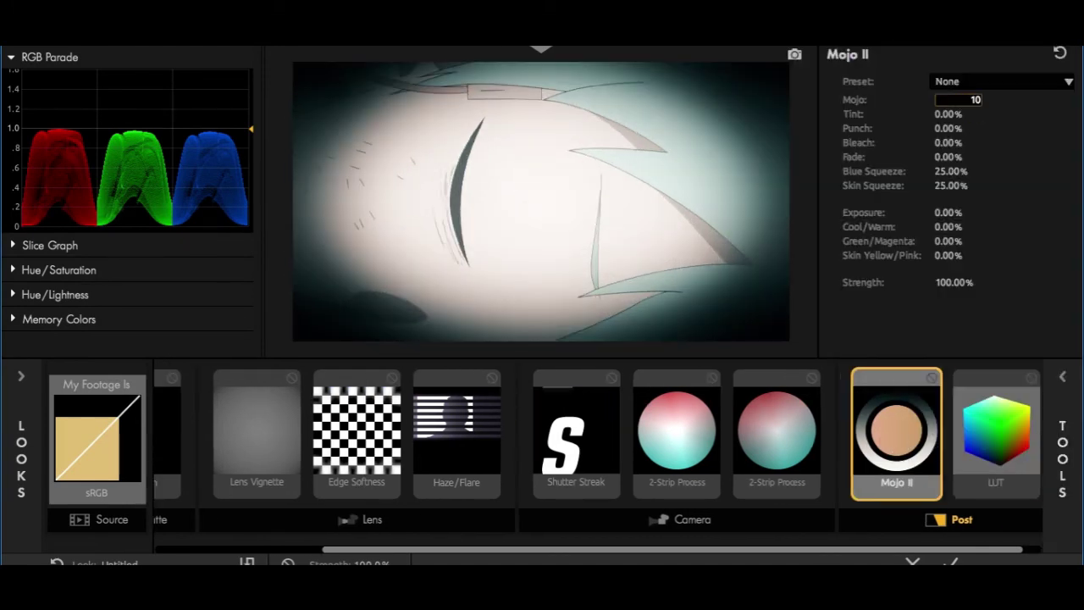
pyautogui.press('Tab')
pyautogui.press('Tab')
pyautogui.write('1')
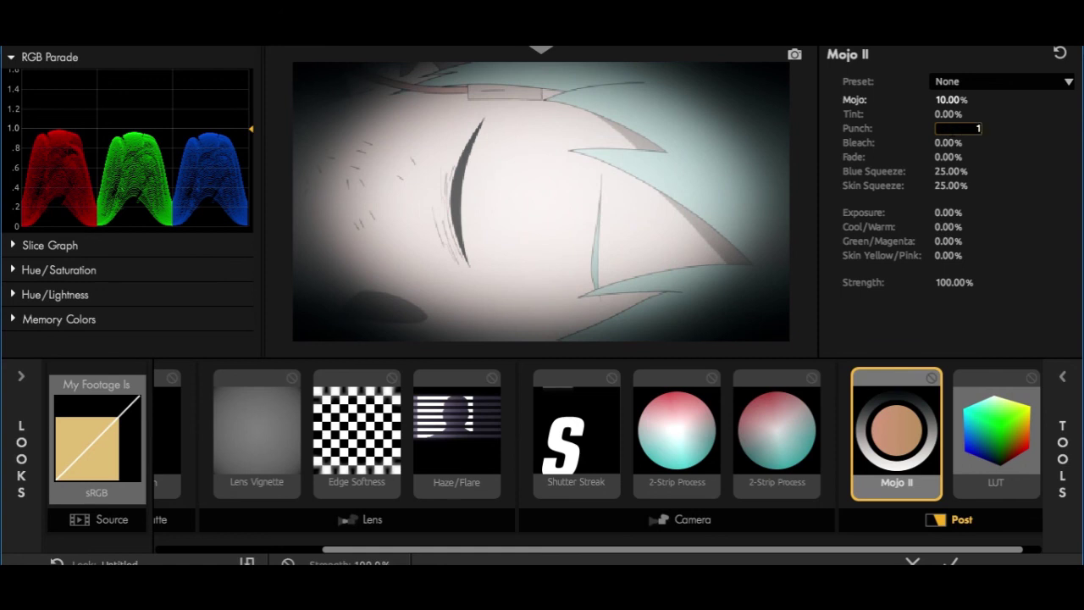
pyautogui.press('Tab')
pyautogui.write('-2')
pyautogui.press('Return')
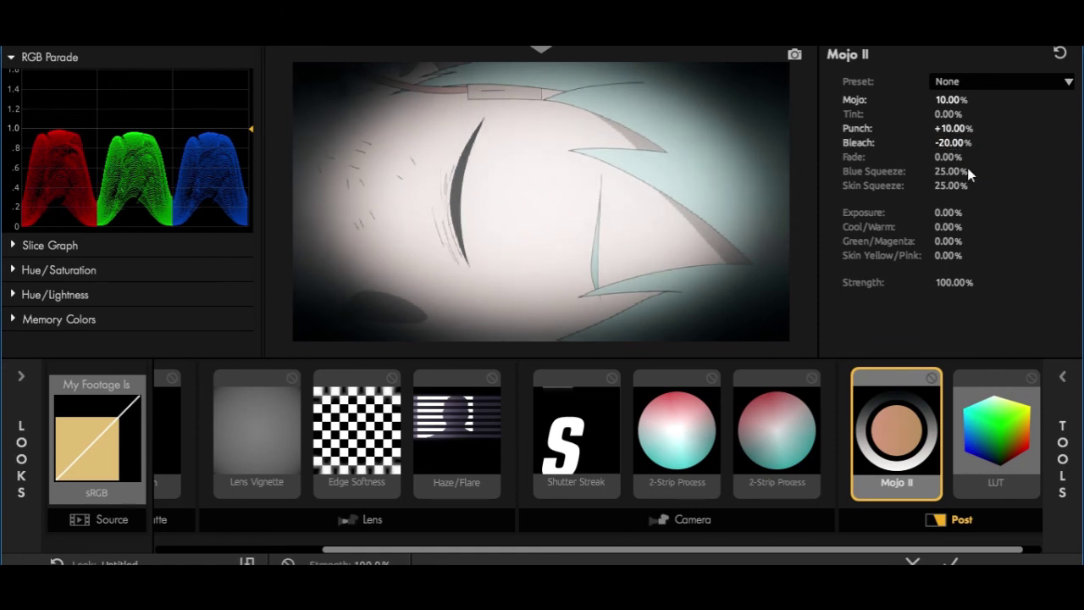
pyautogui.click(948, 185)
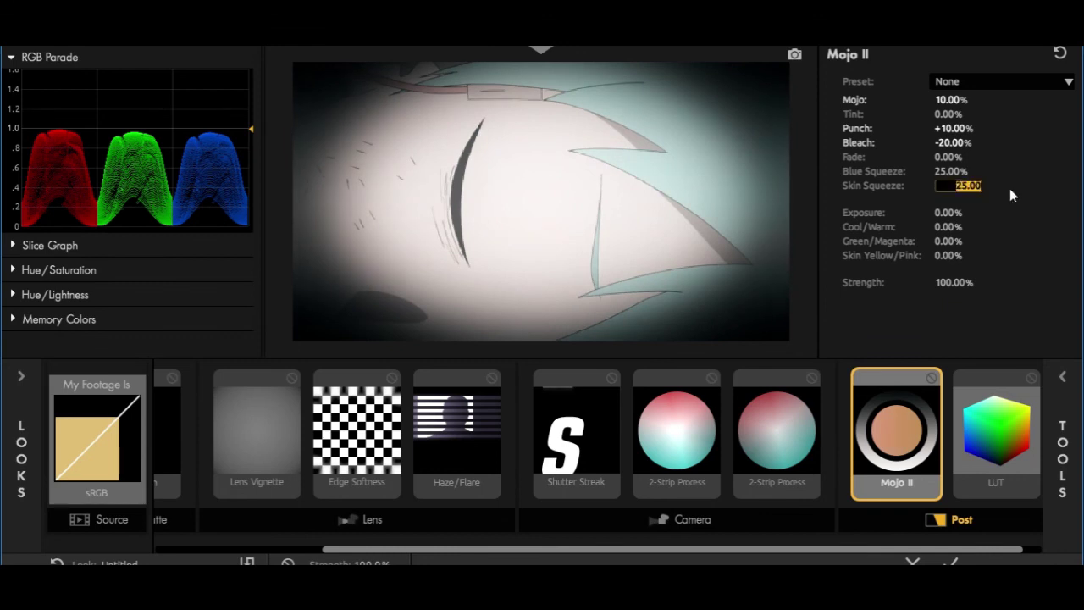
pyautogui.write('0')
pyautogui.press('Return')
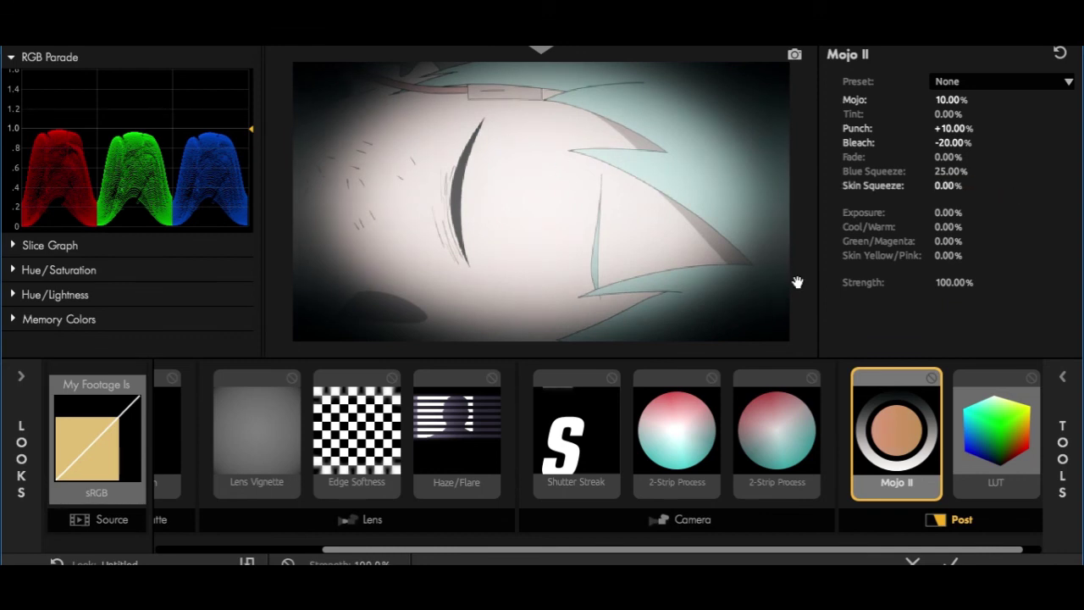
# Open the LUT tool's settings and browse its LUT list without choosing one
pyautogui.click(996, 431)
pyautogui.click(907, 102)
pyautogui.press('Escape')
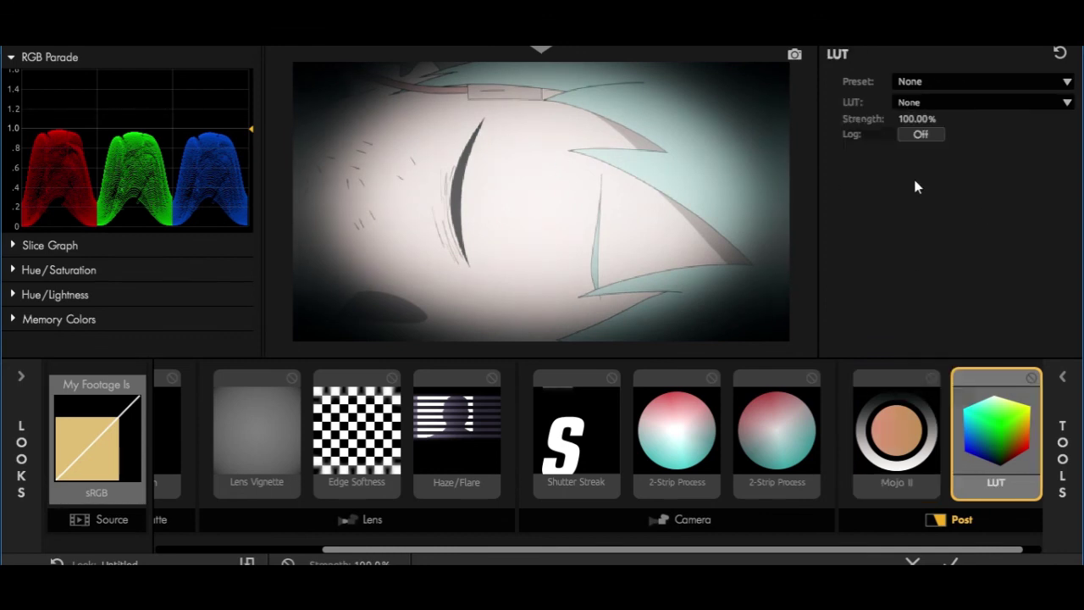
# Pick a LUT for the grade and set its strength to 95%
pyautogui.click(917, 118)
pyautogui.write('95')
pyautogui.press('Return')
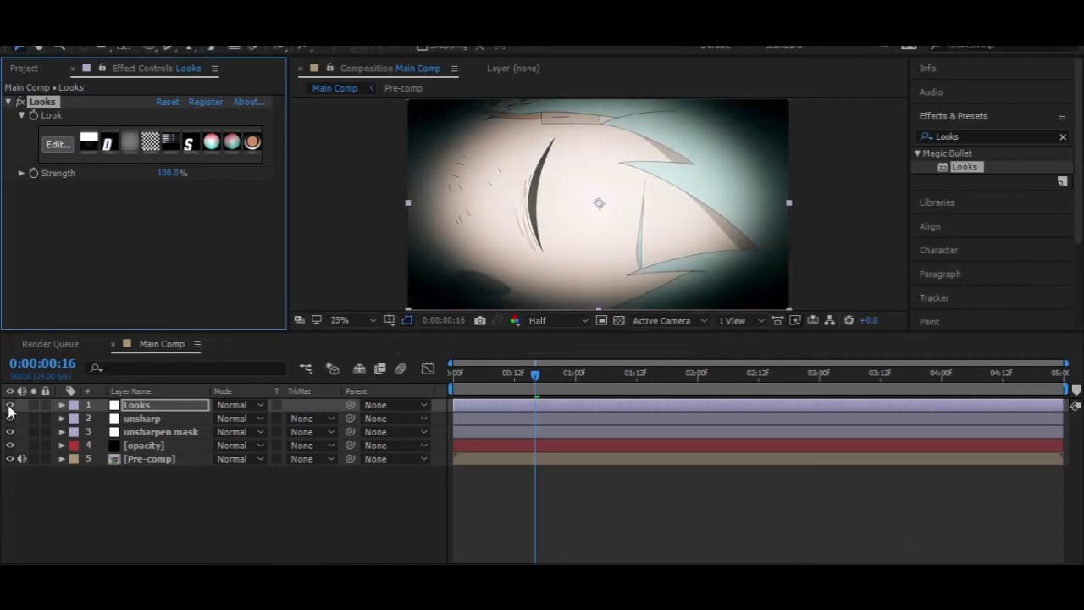
# Create a new solid layer named 'cc jaws' in the composition
pyautogui.rightClick(145, 480)
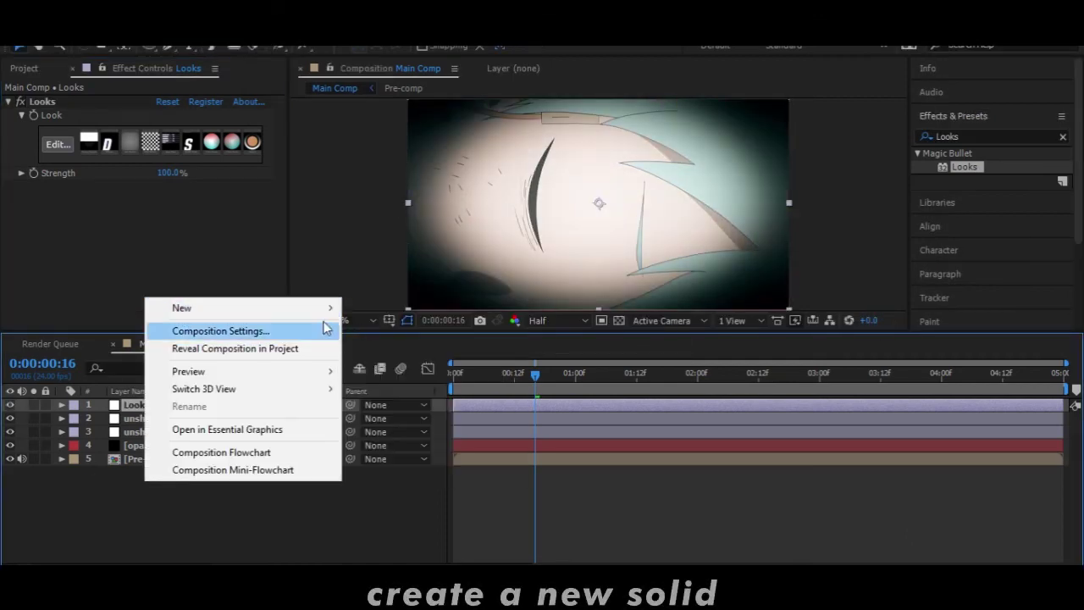
pyautogui.click(377, 343)
pyautogui.write('cc jaws')
pyautogui.press('Return')
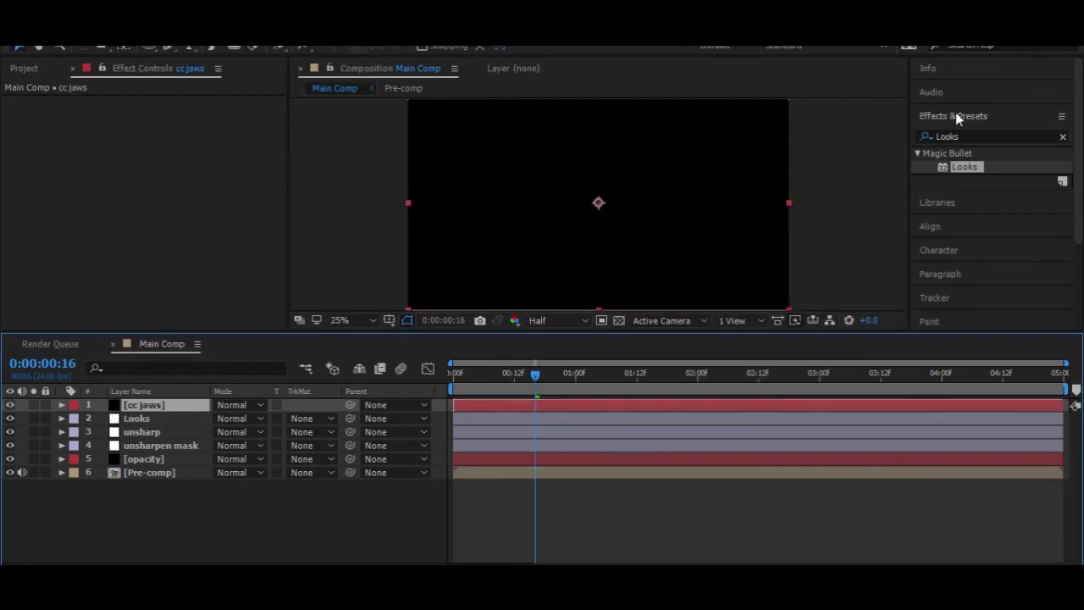
# Apply CC Jaws to the solid with completion 75% and height 0% for letterbox bars
pyautogui.doubleClick(991, 136)
pyautogui.write('cc jaws')
pyautogui.doubleClick(968, 166)
pyautogui.click(168, 115)
pyautogui.write('75')
pyautogui.press('Return')
pyautogui.click(168, 186)
pyautogui.write('0')
pyautogui.press('Return')
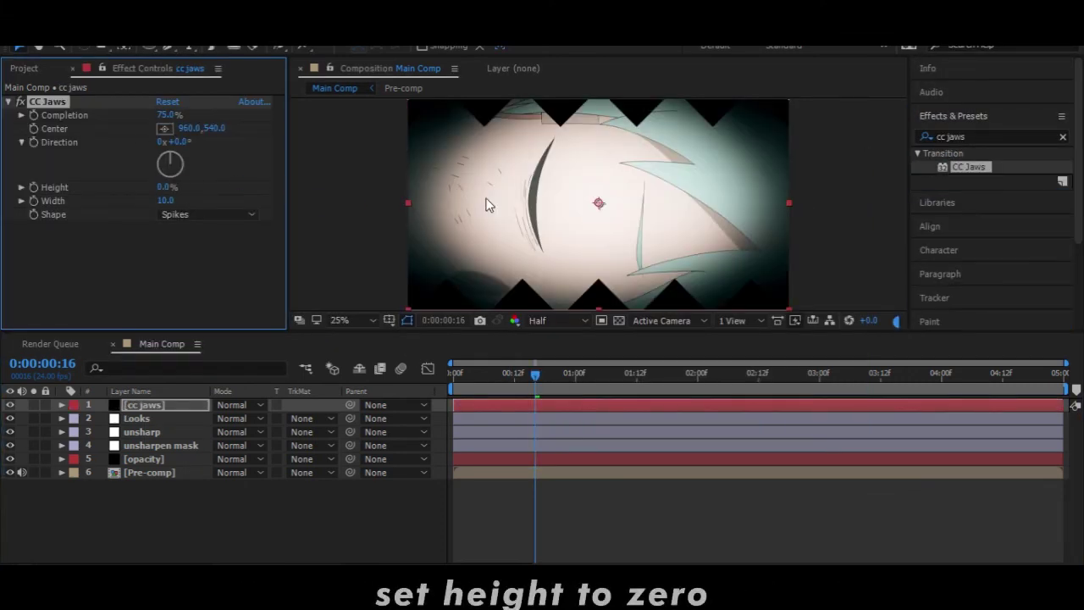
pyautogui.click(576, 174)
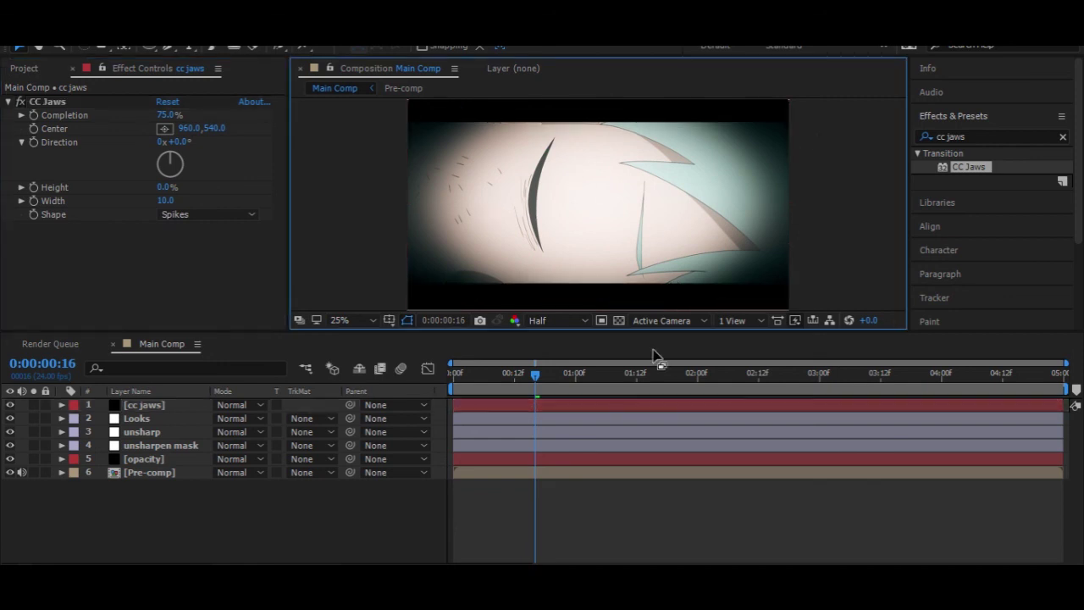